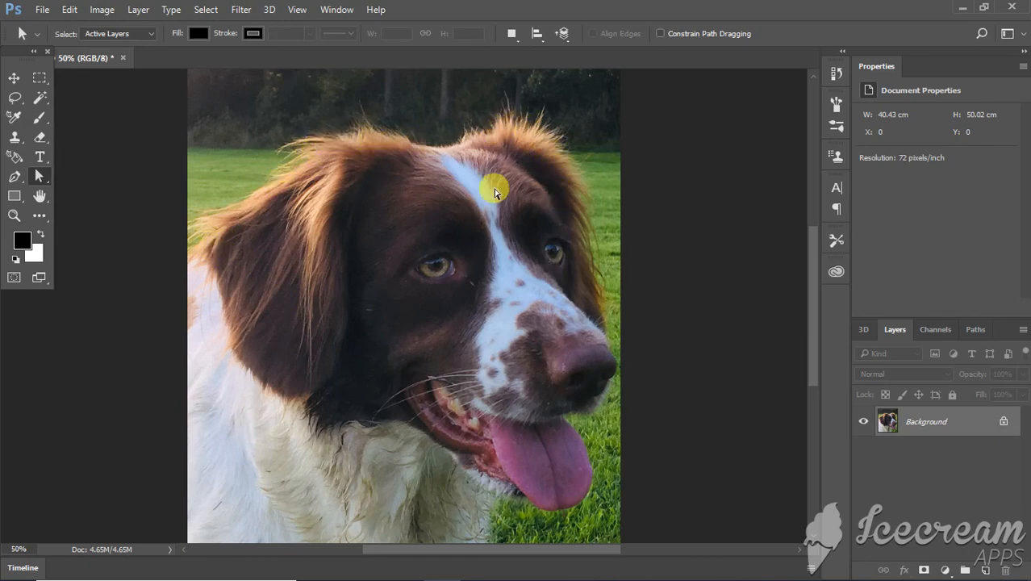
Show the grid over the dog photo
left_click(301, 12)
mouse_move(443, 263)
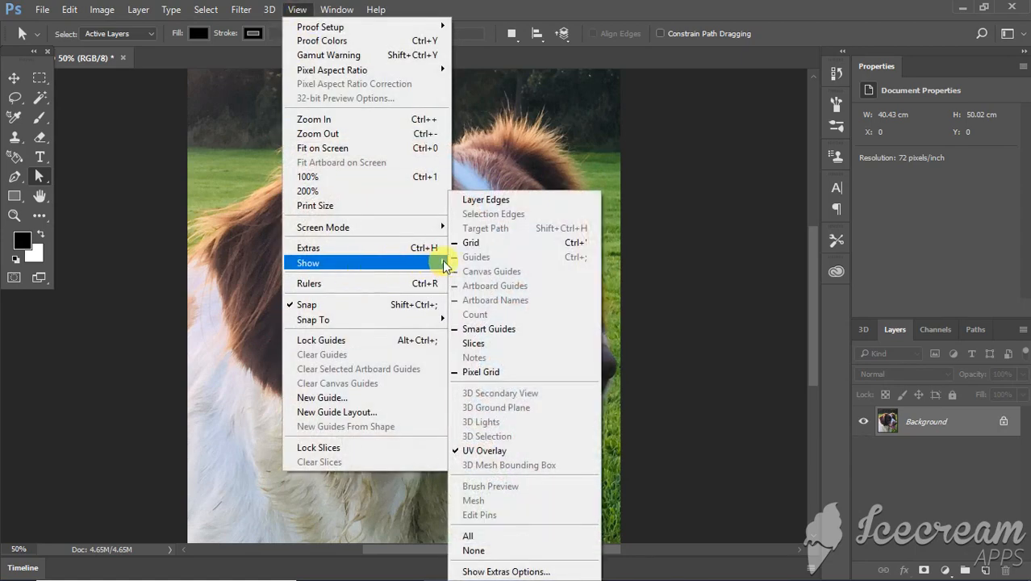
left_click(468, 242)
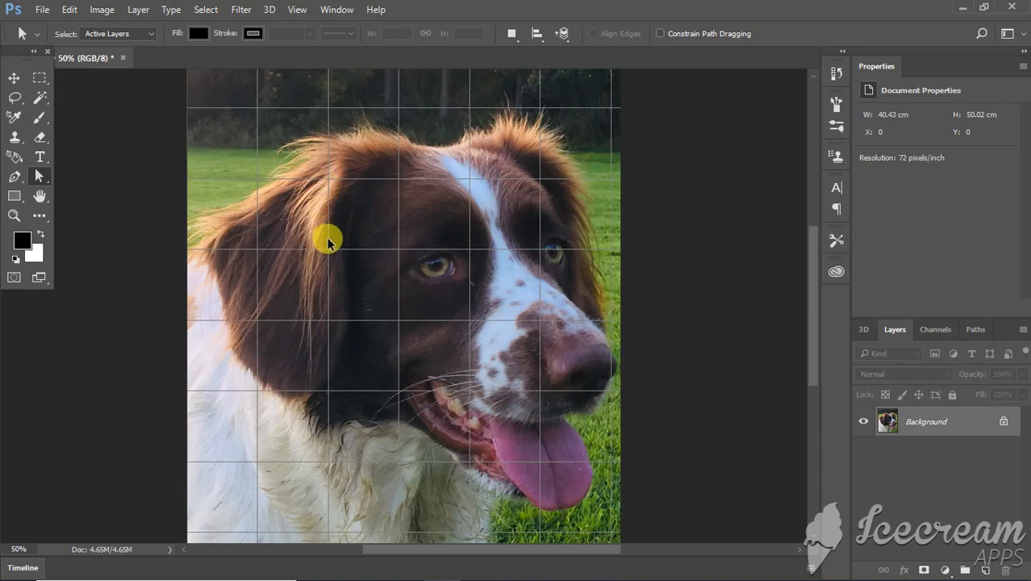
Add a new layer and set the Brush tool's foreground colour to yellow #eef700
key("ctrl+shift+n")
key("Return")
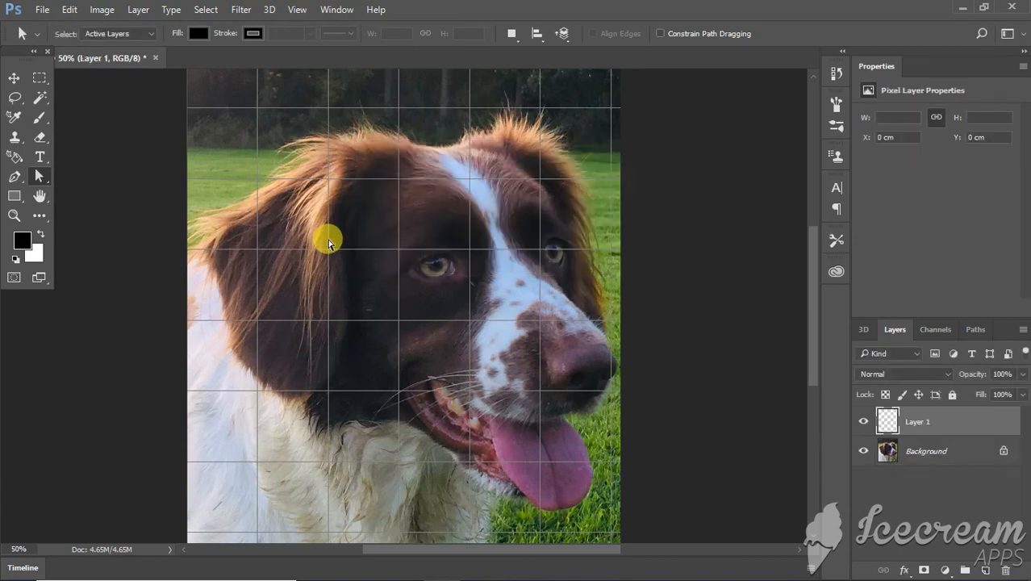
key("b")
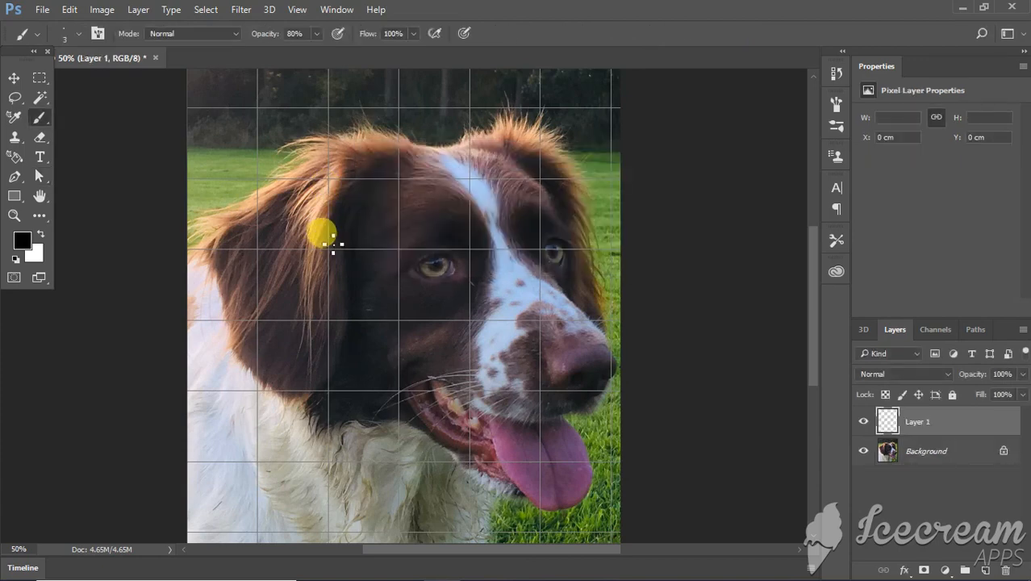
left_click(24, 242)
left_click_drag(814, 294, 811, 331)
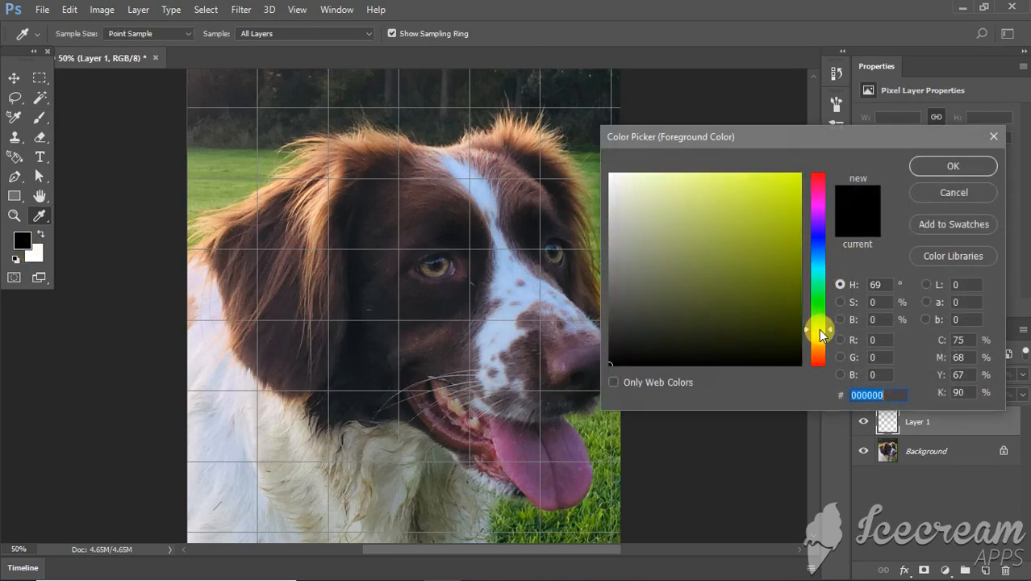
left_click_drag(762, 263, 801, 179)
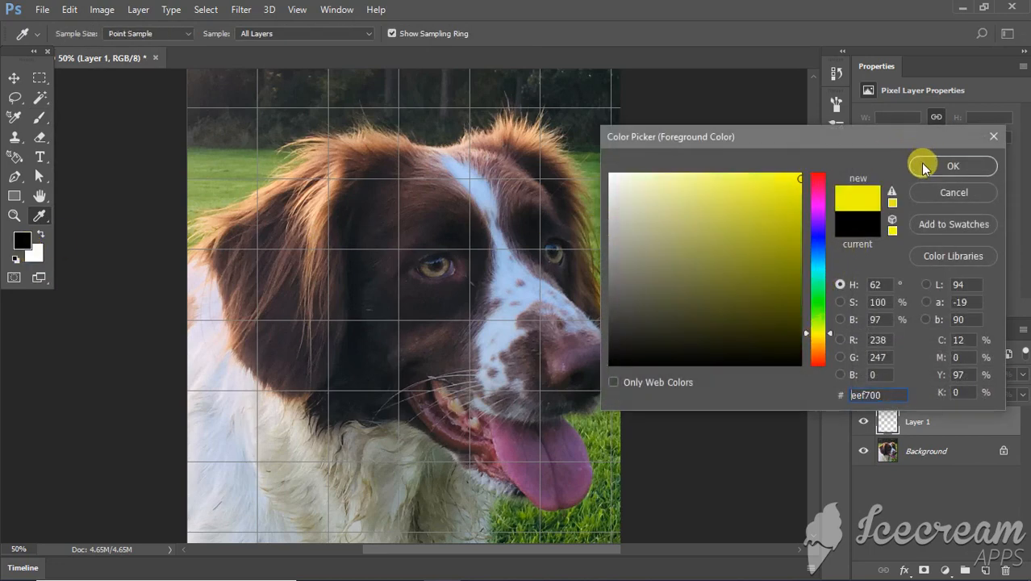
left_click(922, 161)
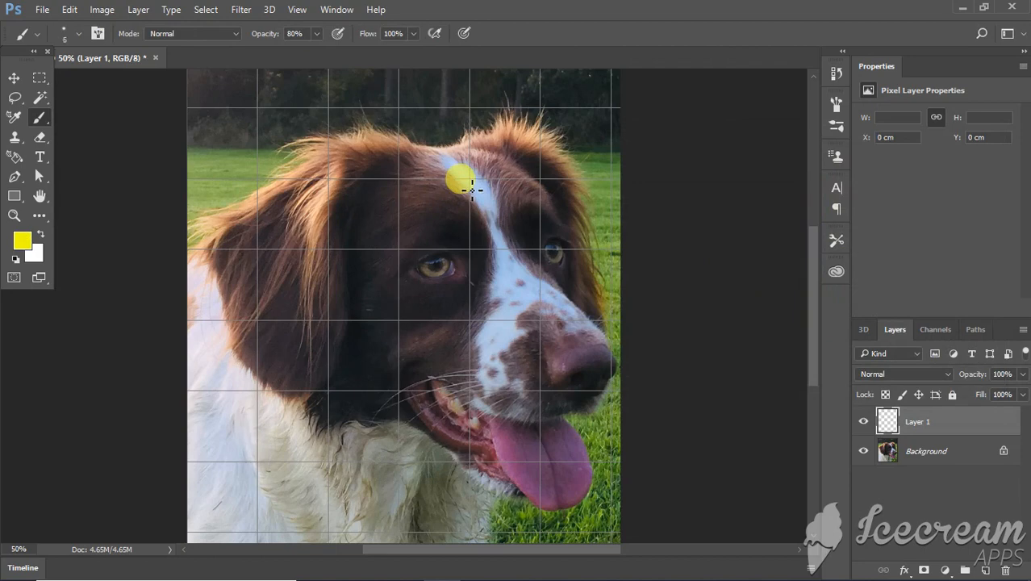
Enlarge the brush to 30 px and paint a yellow square outline along the grid cell above the dog's near eye
key("bracketright")
key("bracketright")
key("bracketright")
key("bracketright")
mouse_move(472, 190)
left_mouse_down()
mouse_move(475, 179)
mouse_move(398, 179)
mouse_move(400, 247)
mouse_move(474, 247)
mouse_move(478, 190)
left_mouse_up()
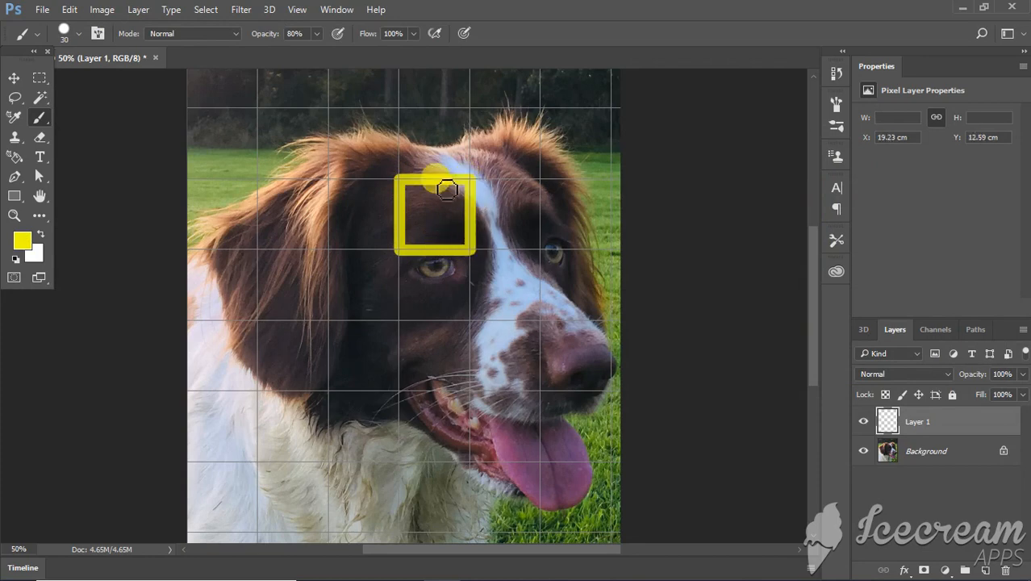
Examine up close how the yellow square outline follows the grid lines, and return to the 50% view
key("z")
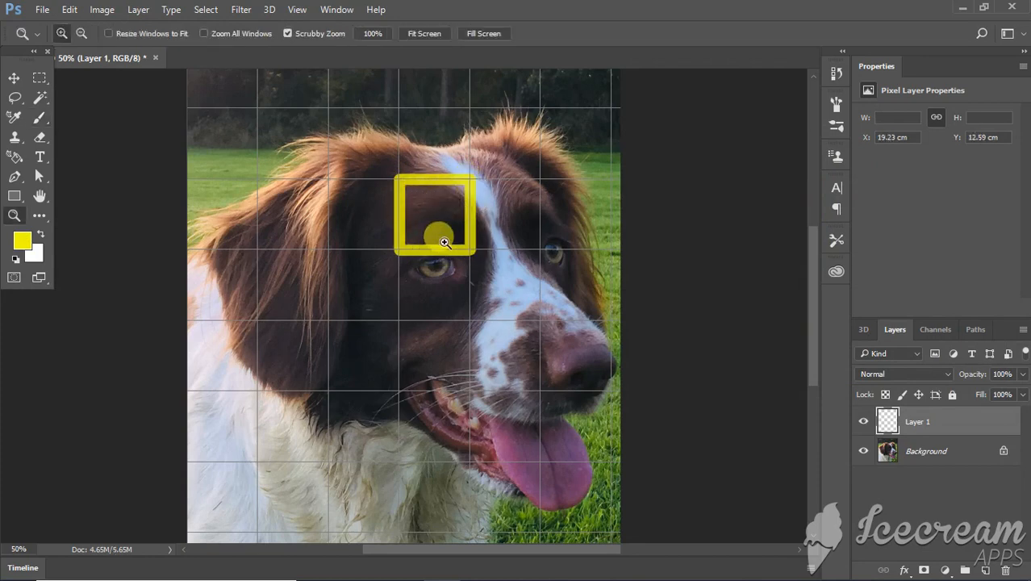
left_click(443, 216)
left_click(443, 215)
left_click(444, 216)
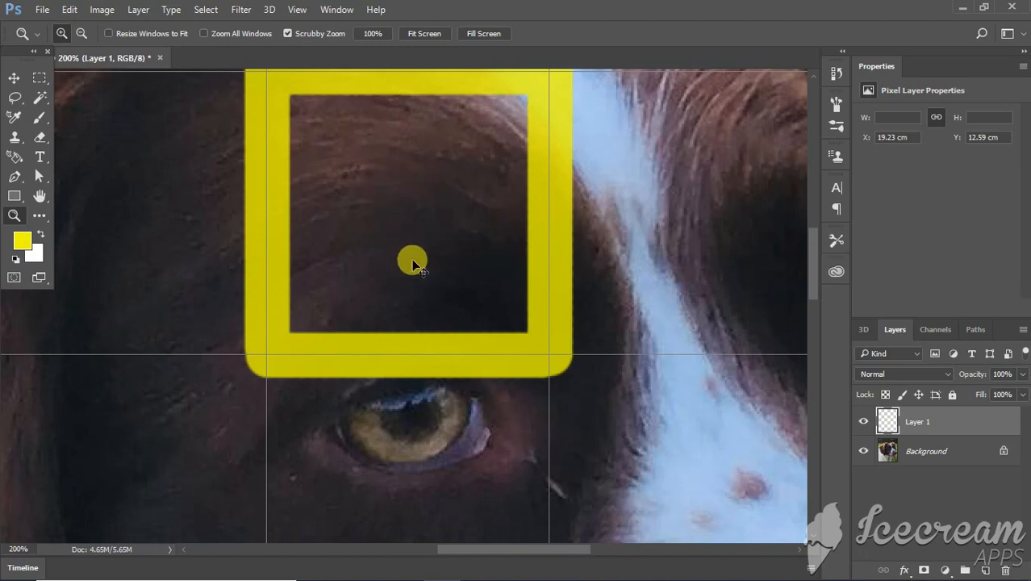
key("ctrl+minus")
key("ctrl+minus")
key("ctrl+minus")
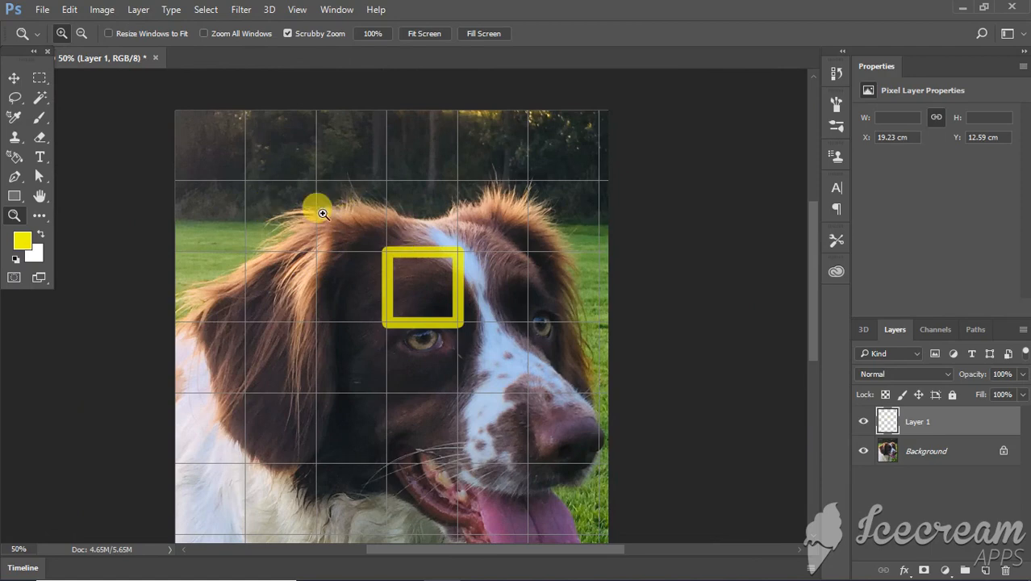
Move the yellow square across other grid cells and delete its layer
key("v")
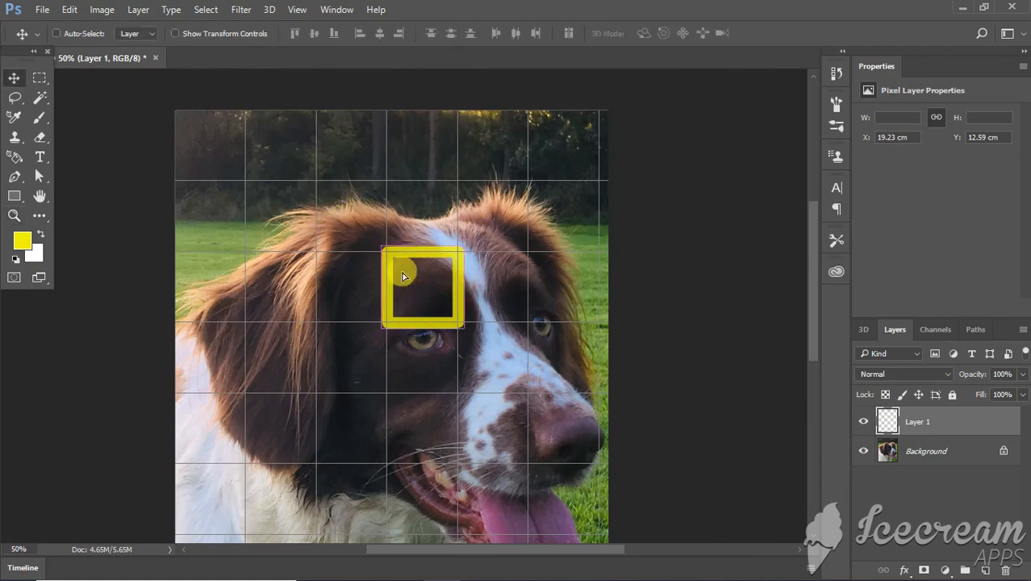
left_click_drag(402, 272, 559, 224)
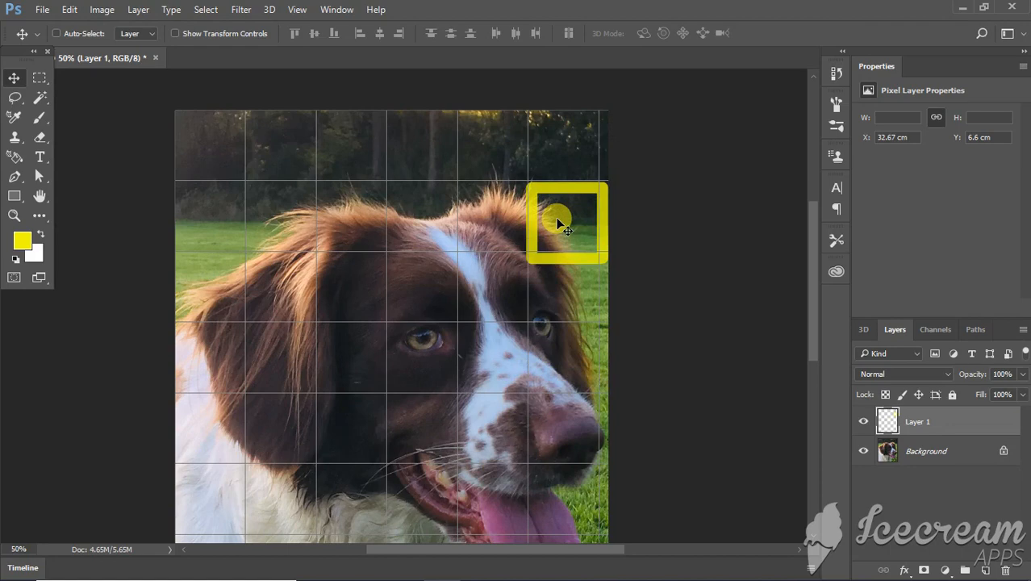
left_click_drag(557, 221, 412, 240)
key("Delete")
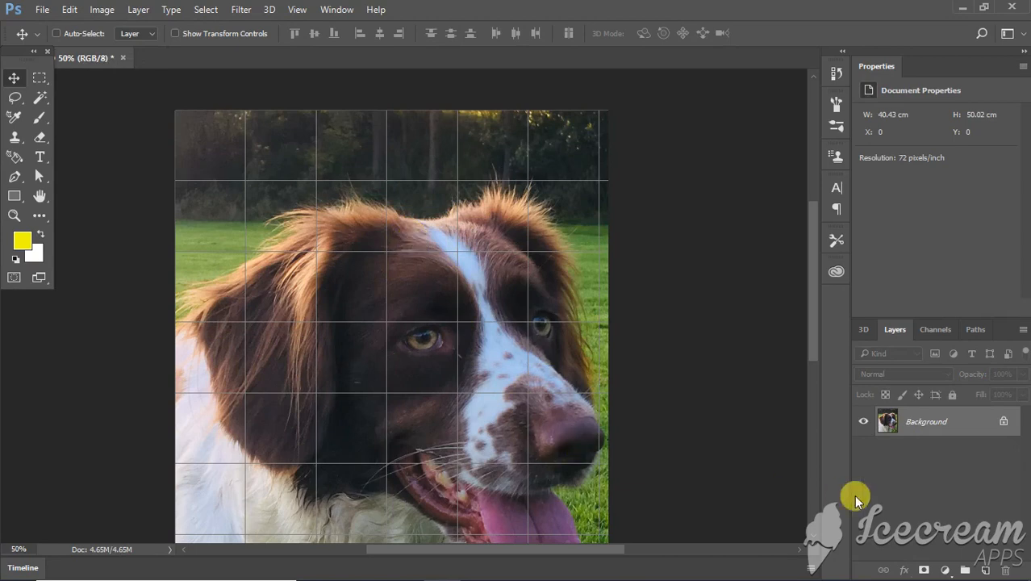
Add a new layer and draw a straight Pen path along the uppermost inner horizontal grid line, extending past both image edges
key("ctrl+shift+n")
key("Return")
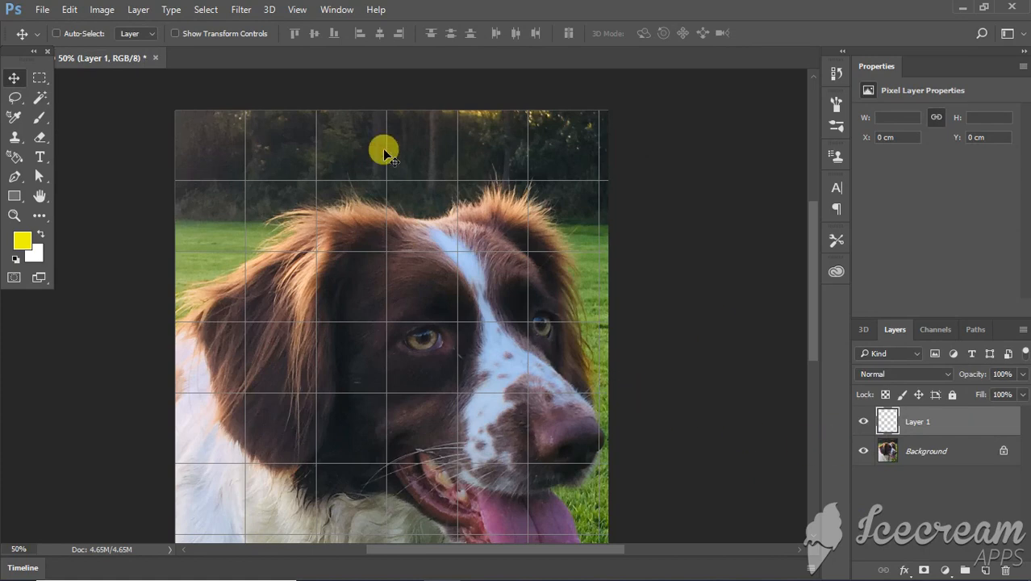
key("p")
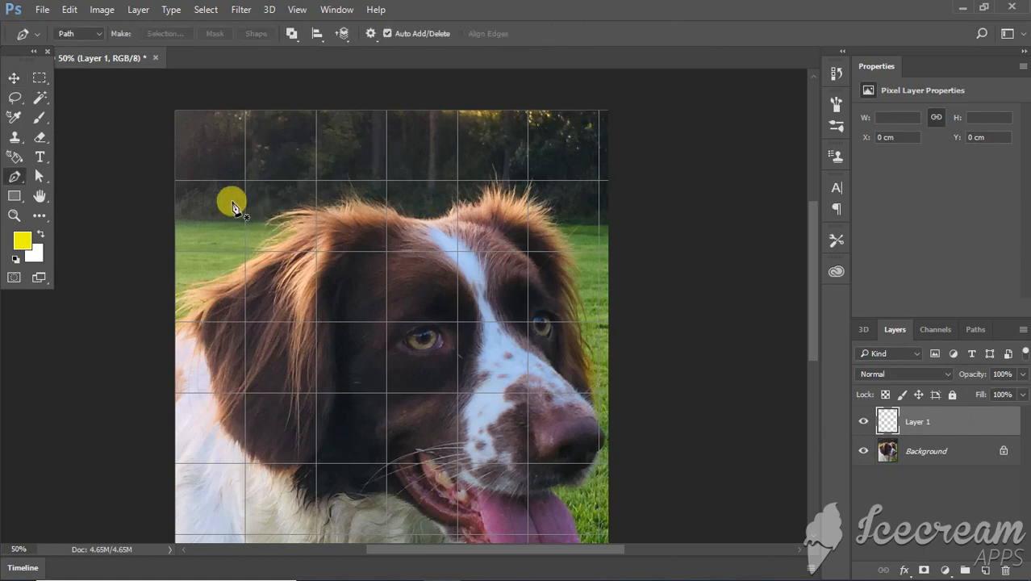
left_click(166, 182)
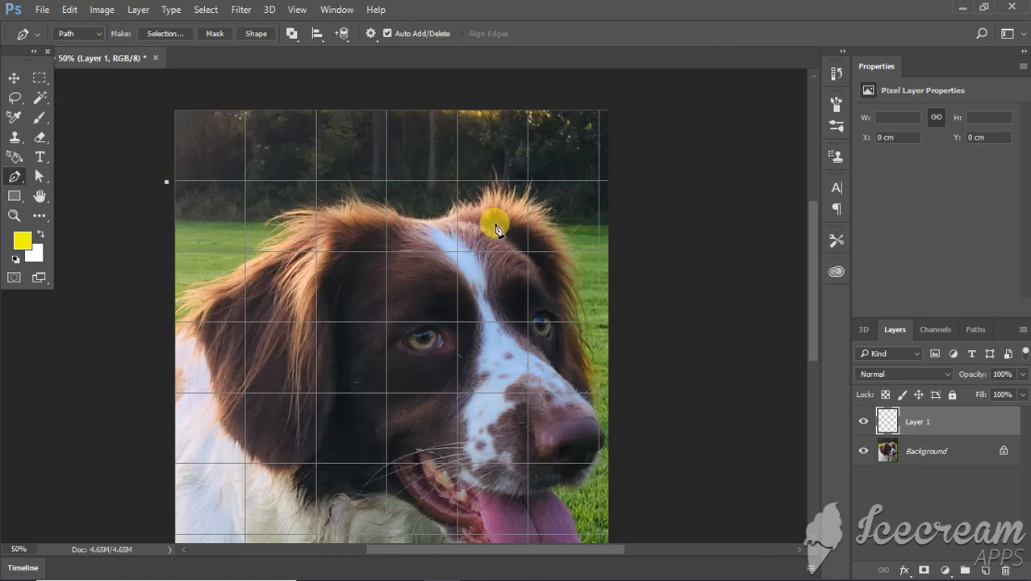
left_click(626, 182)
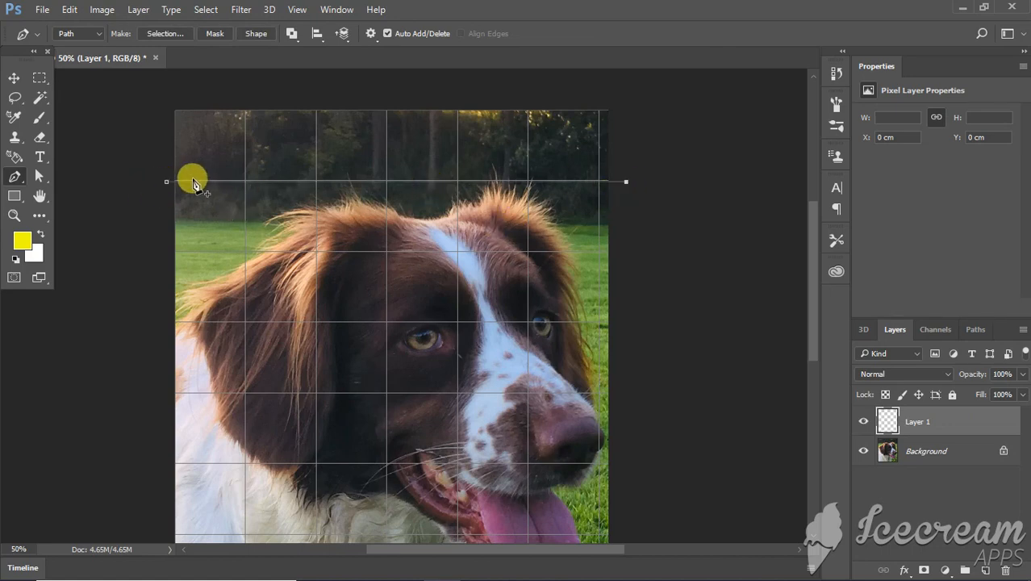
Duplicate the horizontal path onto every grid line below it, down to the lowest one in the image
key("a")
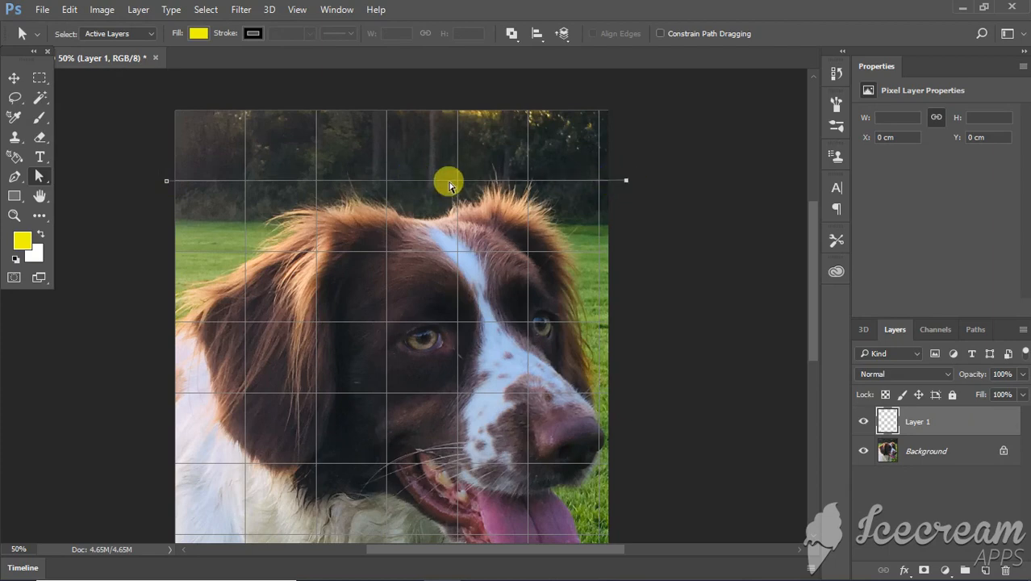
left_click(659, 217)
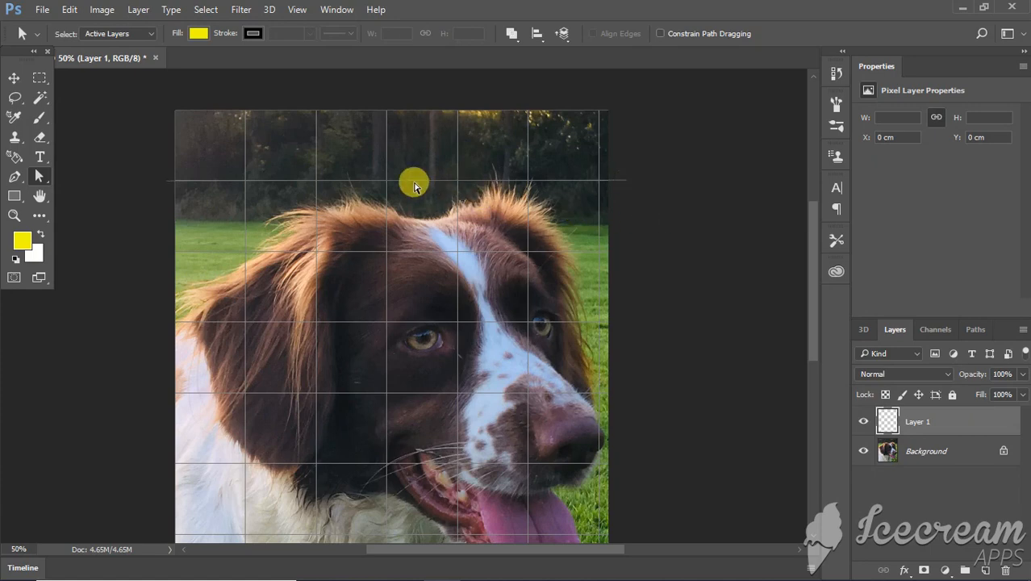
left_click_drag(413, 188, 413, 253)
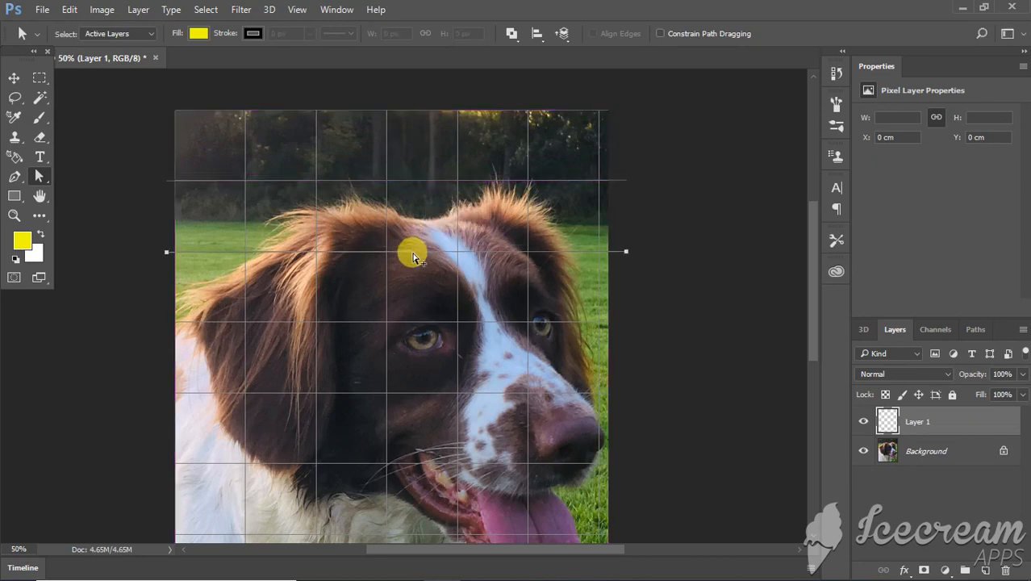
left_click_drag(414, 255, 410, 324)
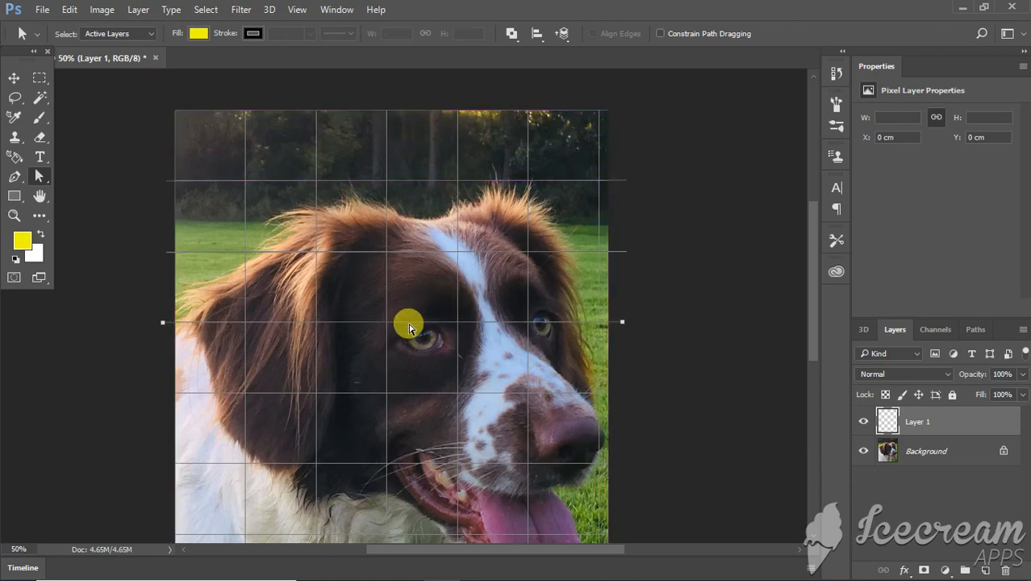
left_click_drag(410, 329, 419, 467)
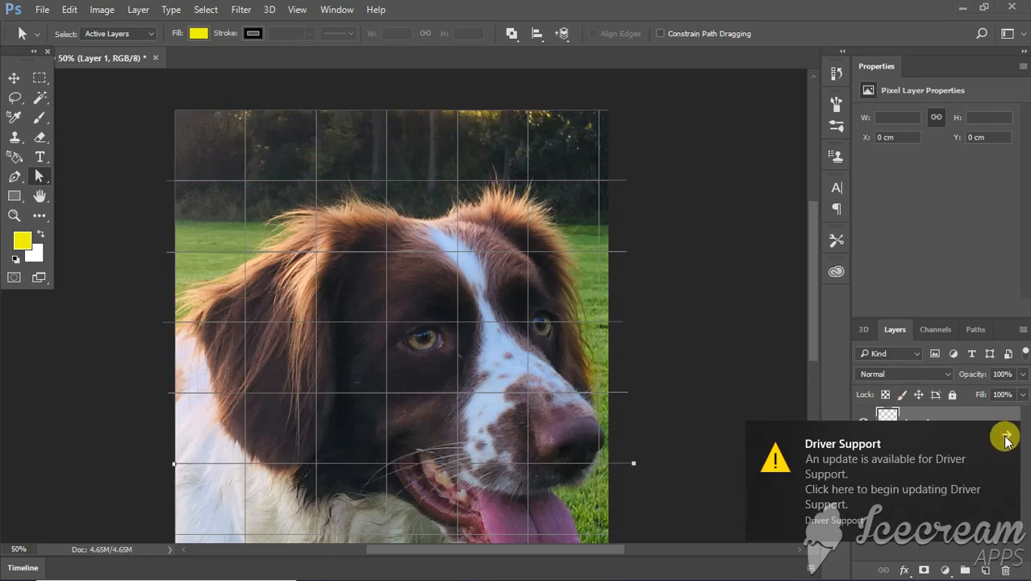
left_click(1005, 432)
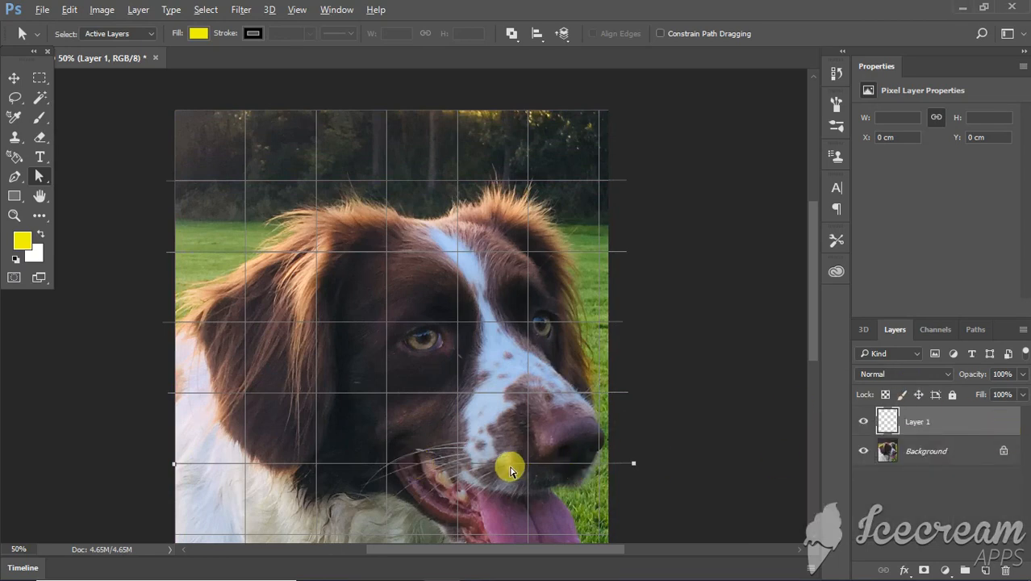
left_click_drag(508, 466, 510, 534)
key("z")
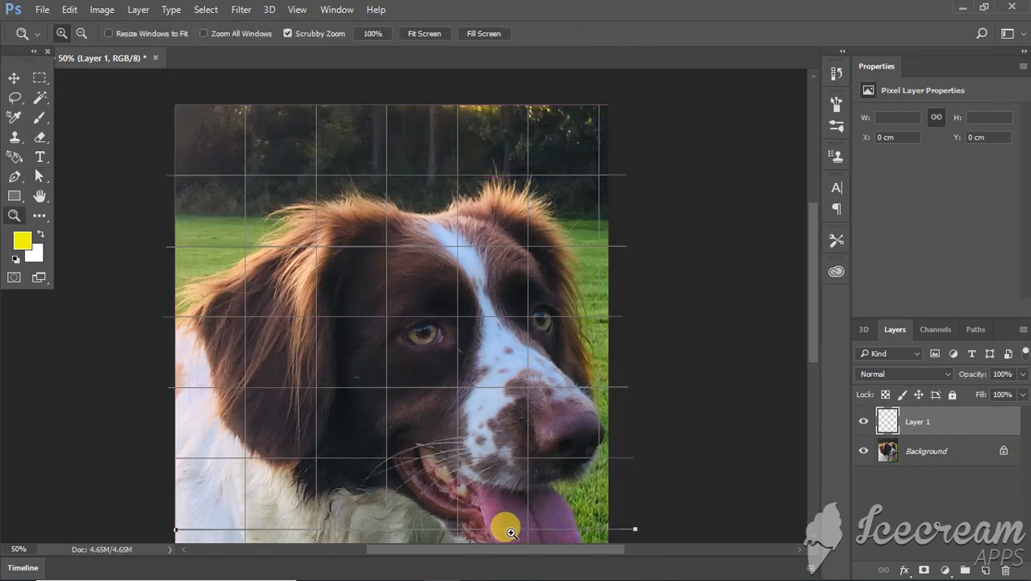
left_click(417, 344, "alt")
key("a")
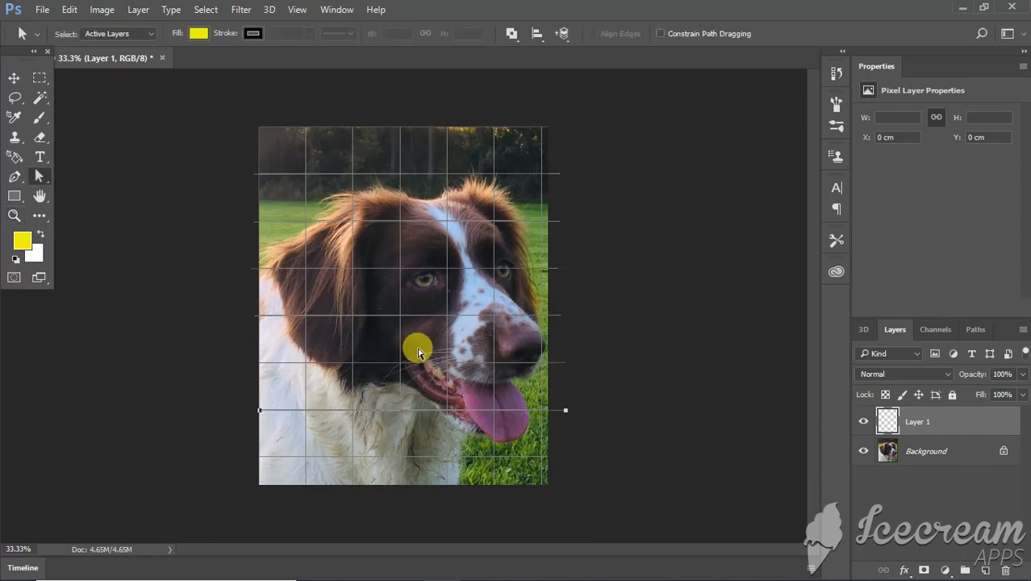
left_click_drag(418, 416, 418, 458)
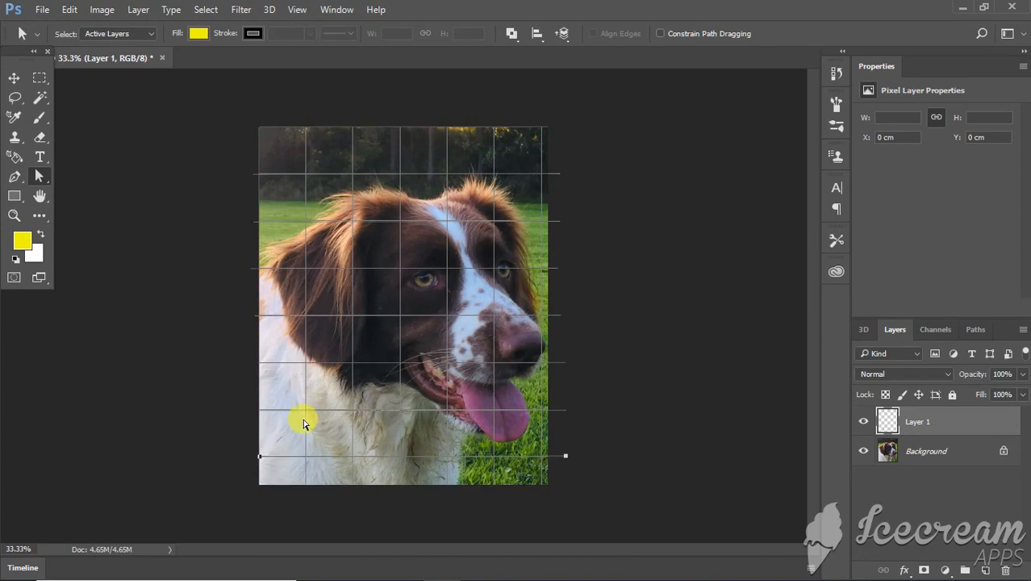
Display the document's paths and deselect the Work Path so its lines are hidden
left_click(335, 9)
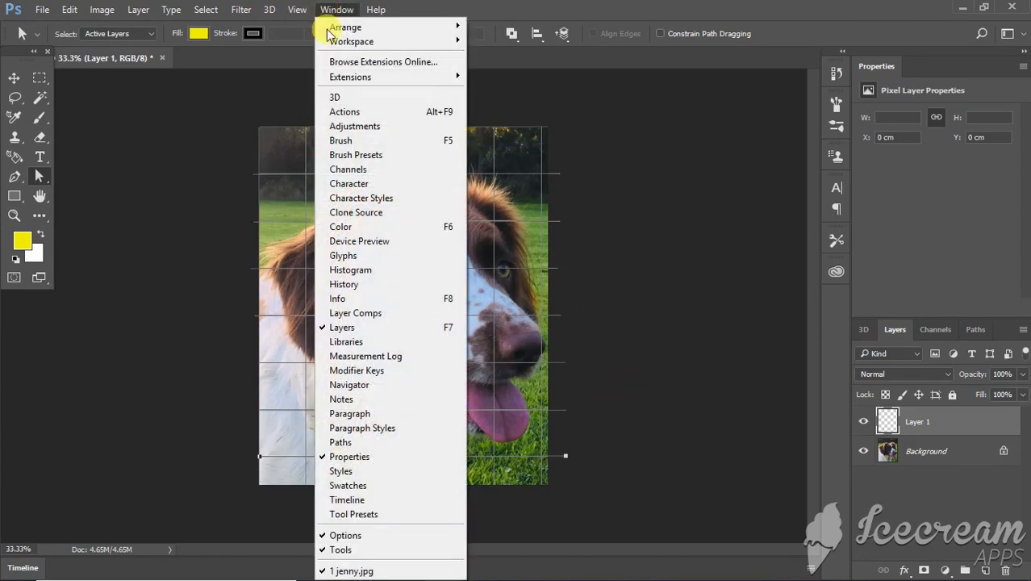
left_click(379, 442)
left_click(866, 395)
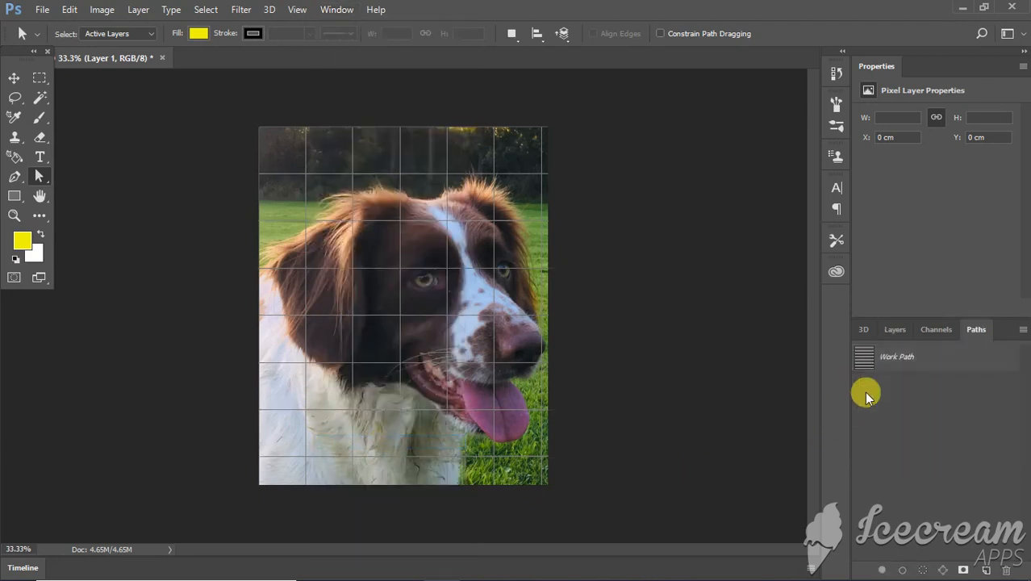
left_click(866, 360)
left_click(870, 388)
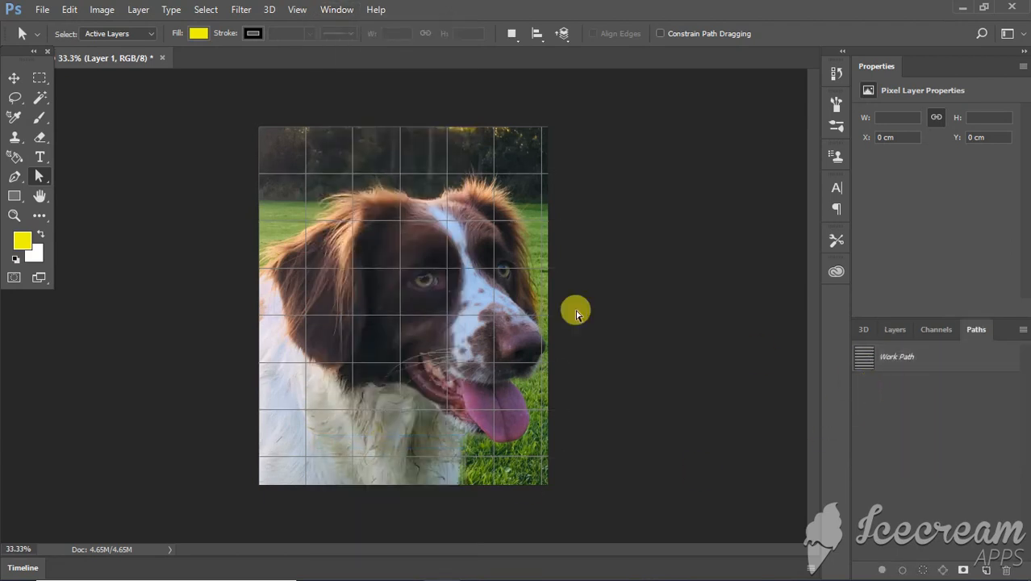
Set the brush size to 4 px, test it with a freehand scribble over the dog, and undo the scribble
key("b")
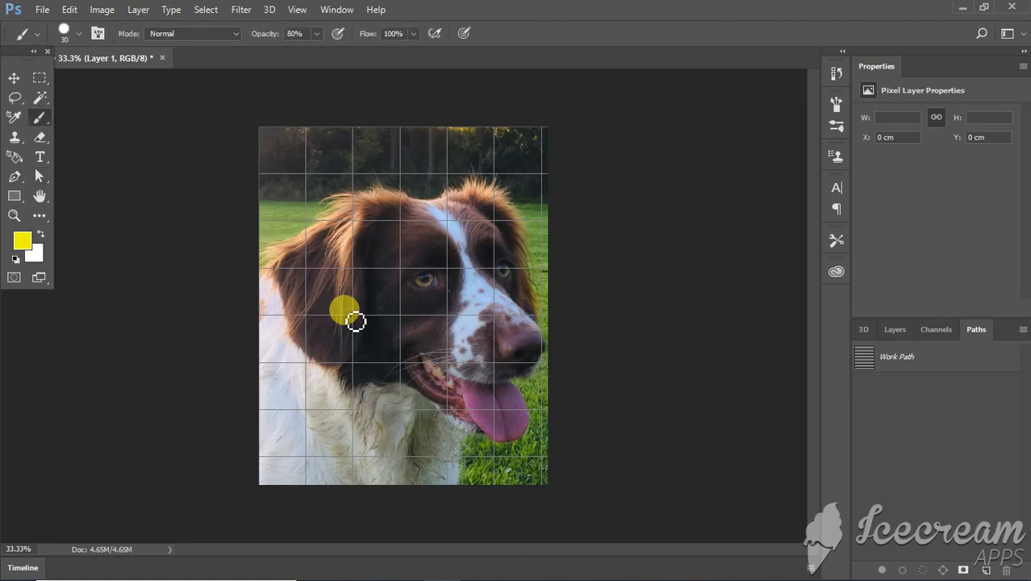
right_click(356, 321)
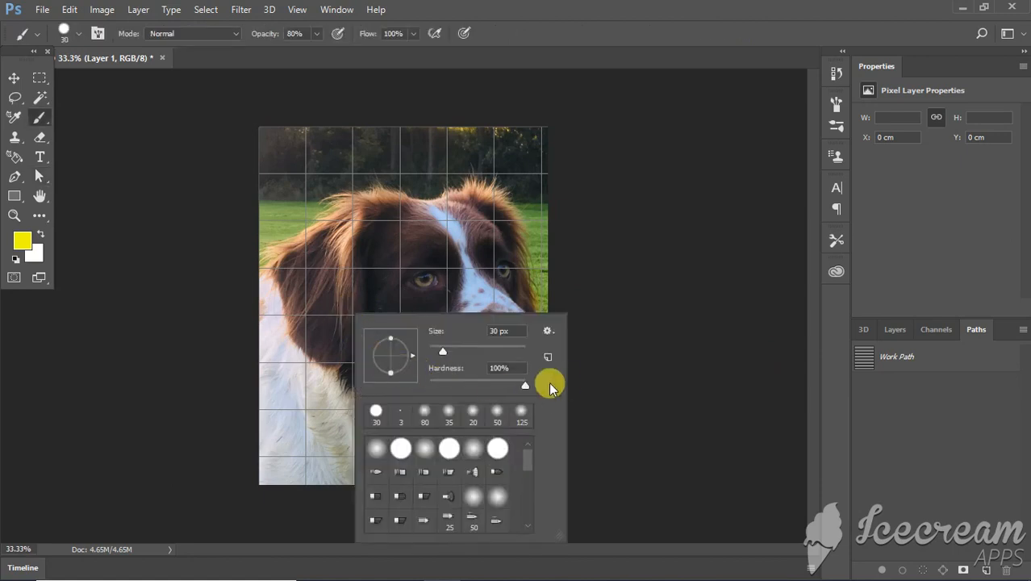
left_click_drag(439, 346, 433, 345)
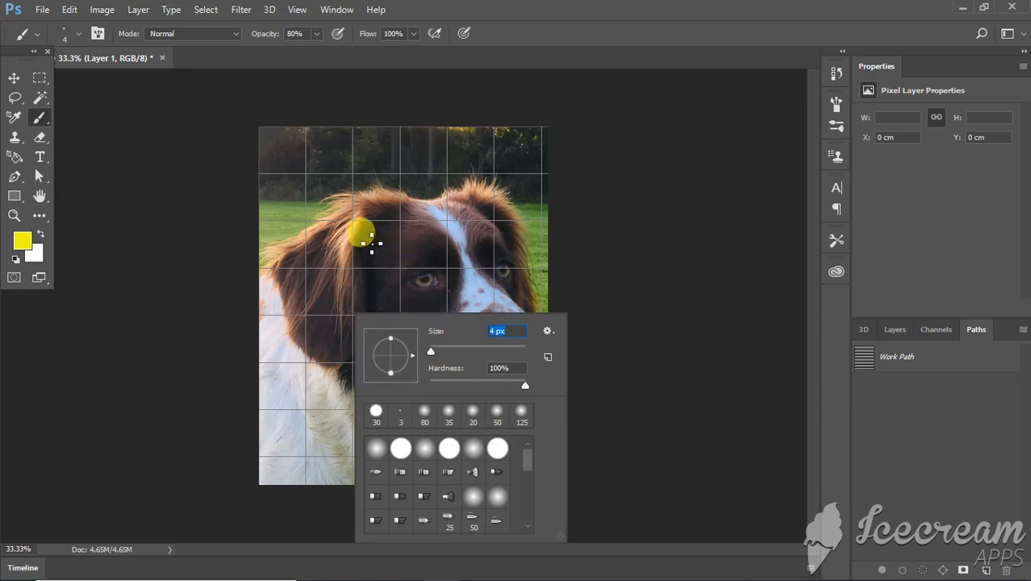
mouse_move(368, 238)
left_mouse_down()
mouse_move(418, 283)
mouse_move(371, 436)
mouse_move(289, 231)
mouse_move(367, 311)
mouse_move(398, 276)
mouse_move(408, 303)
mouse_move(405, 274)
left_mouse_up()
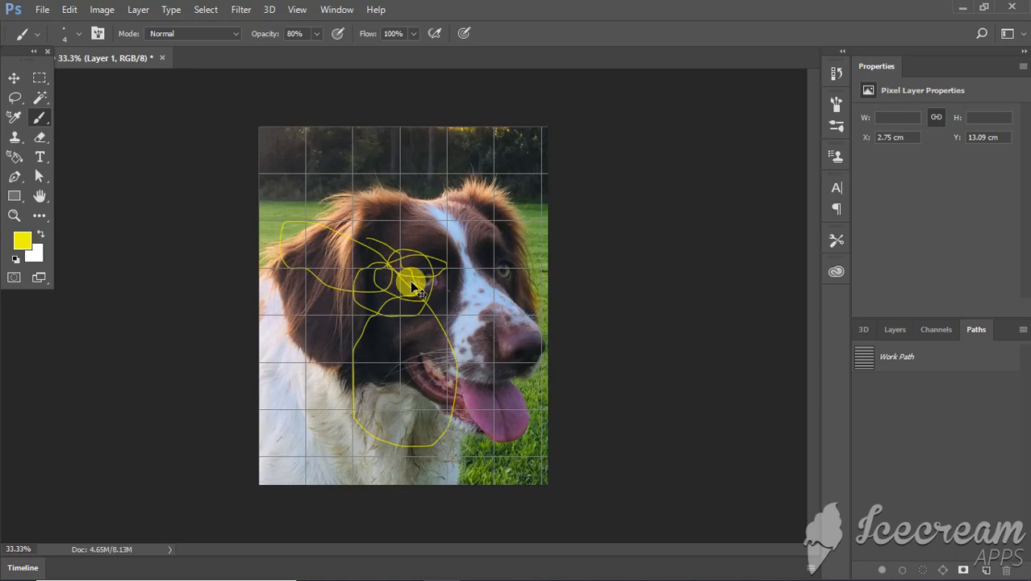
key("ctrl+z")
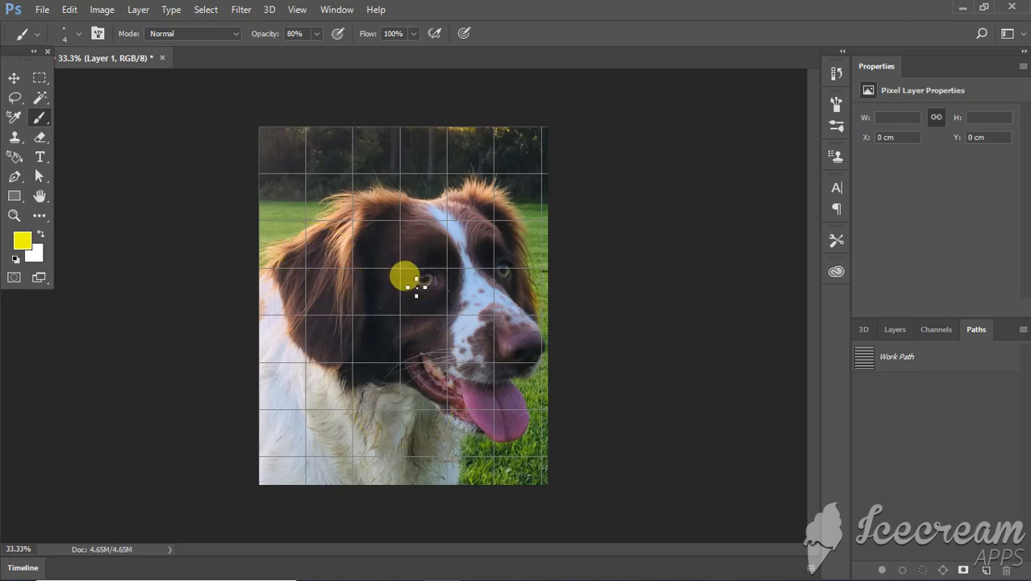
Set the brush size to 3 px and reset the foreground colour to the default black
left_click(82, 33)
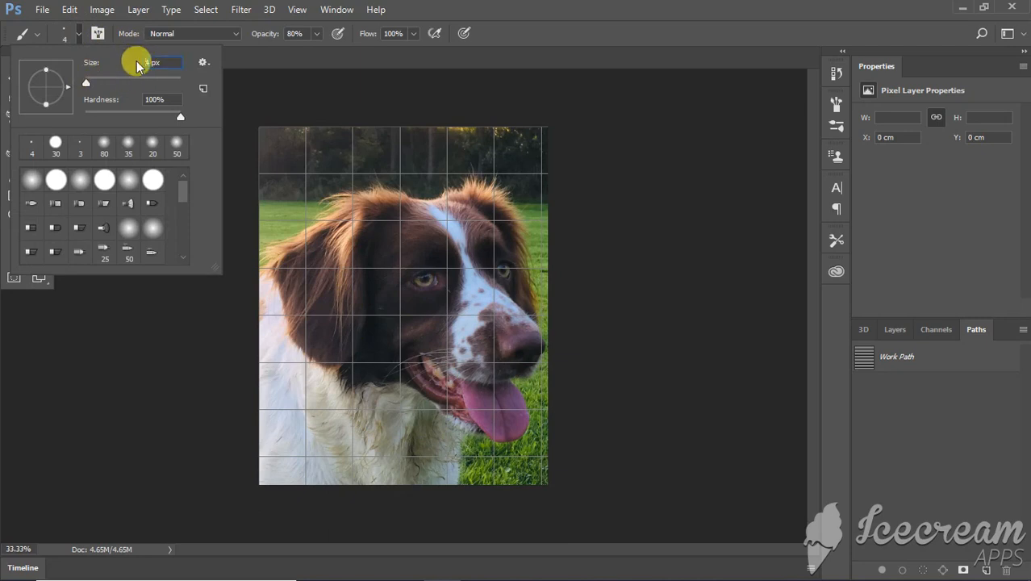
type("3")
key("Return")
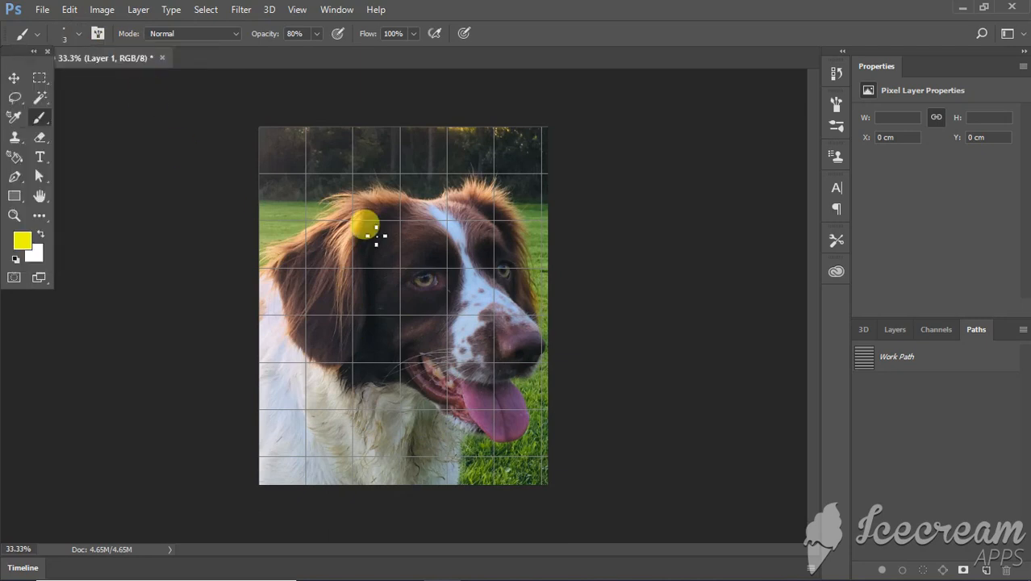
key("d")
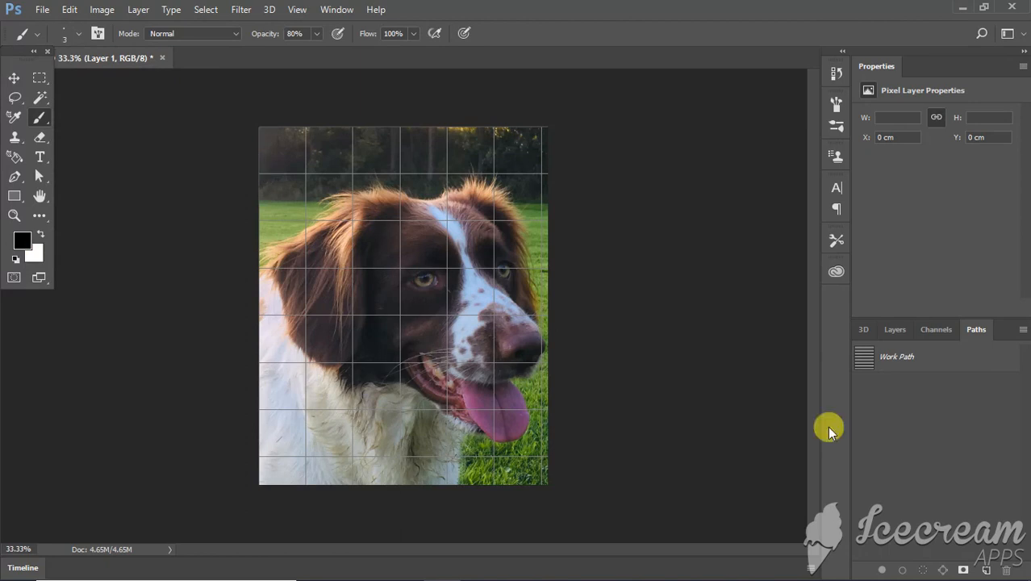
Stroke the Work Path with the Brush without simulated pressure, and hide the grid overlay and path outlines
right_click(917, 365)
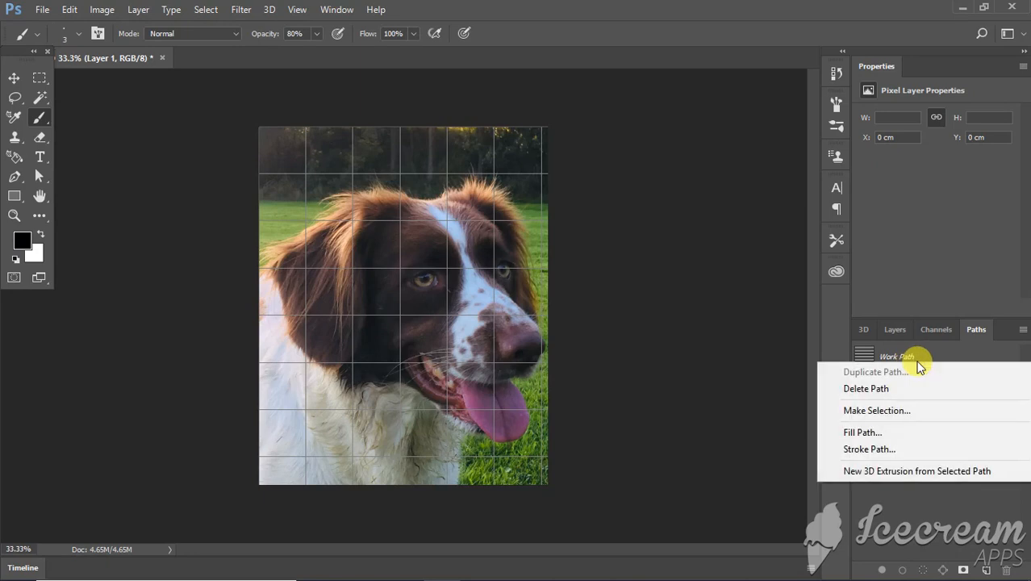
left_click(920, 454)
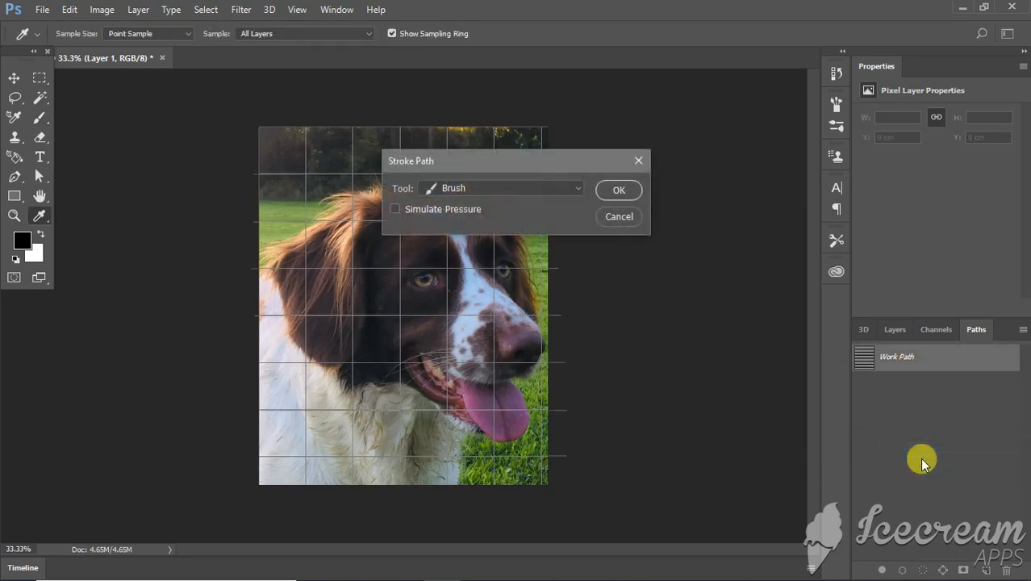
left_click(618, 192)
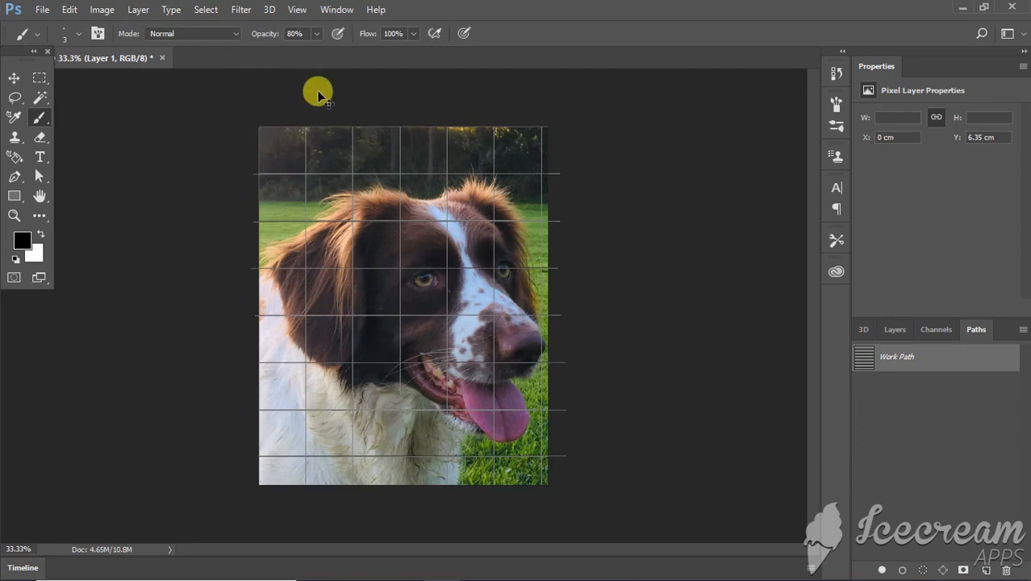
key("ctrl+h")
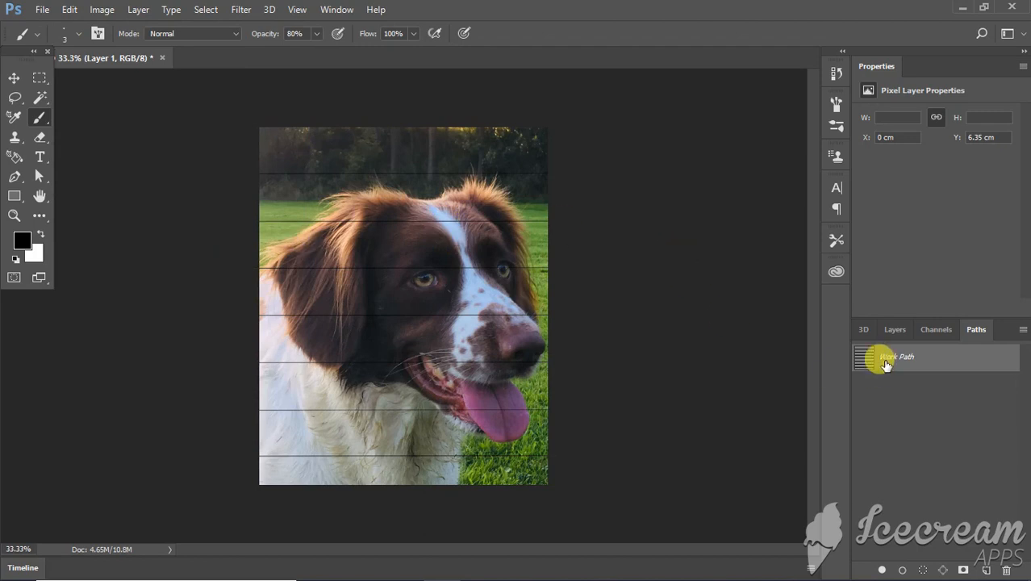
Duplicate Layer 1 with the horizontal lines and rotate the copy 90 degrees clockwise to make vertical lines
left_click(893, 332)
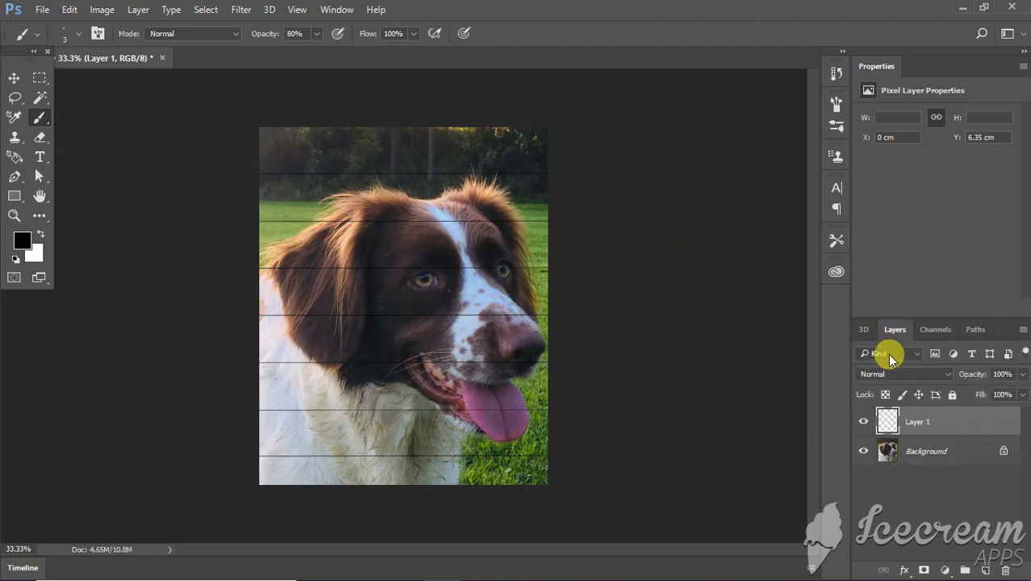
key("ctrl+j")
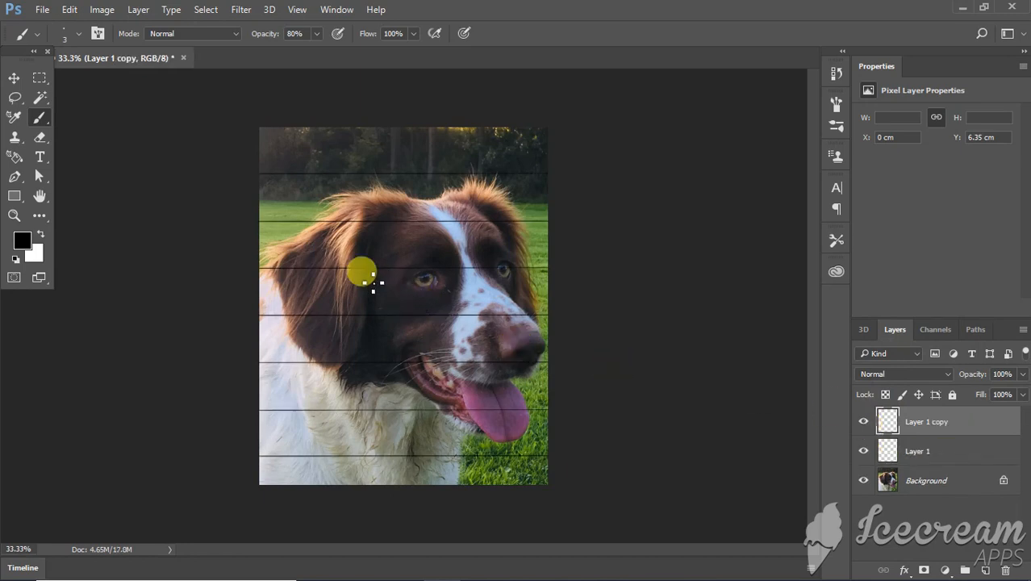
key("ctrl+t")
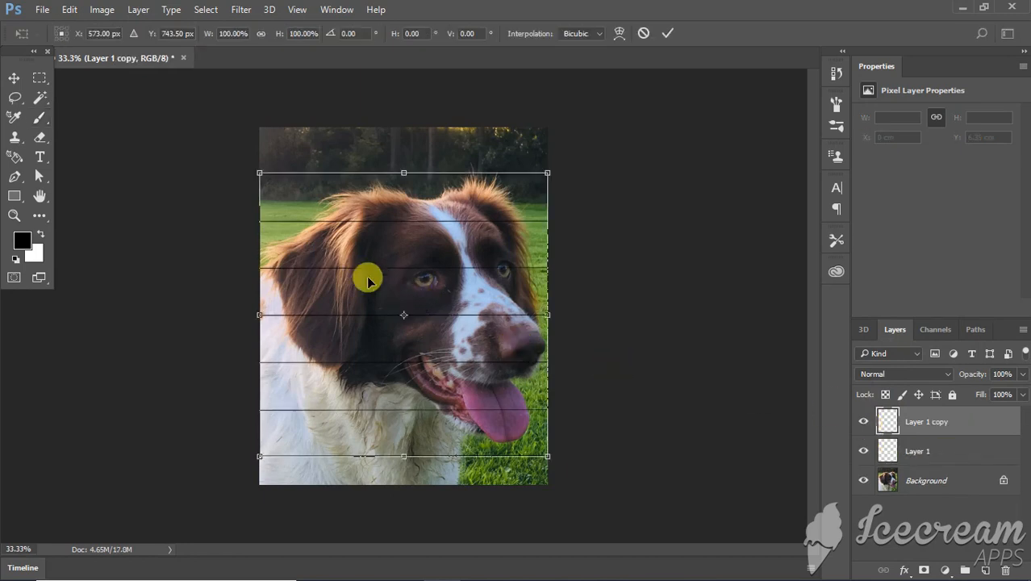
right_click(367, 280)
left_click(425, 465)
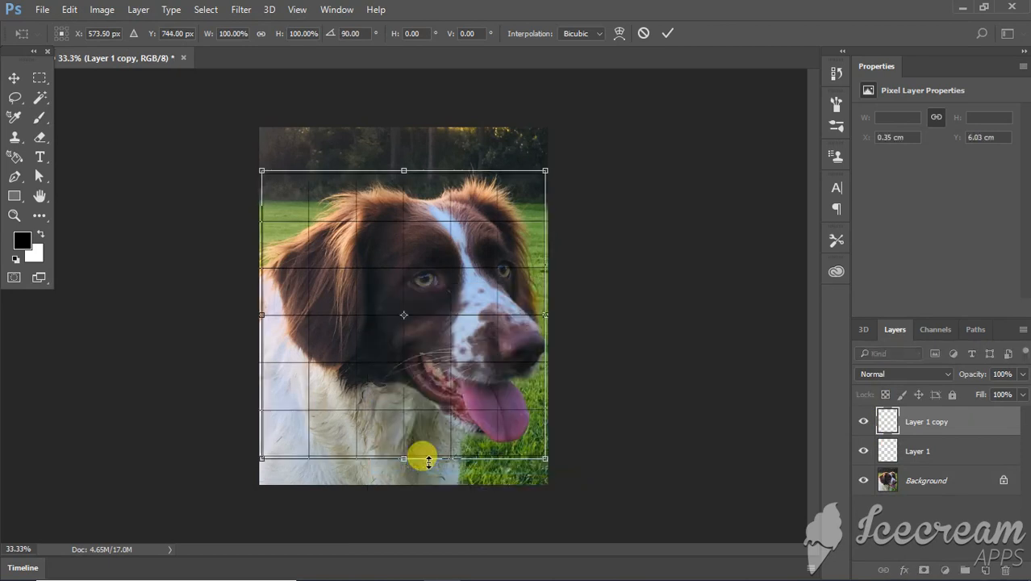
Stretch the rotated lines to about 142% so they extend past the image's upper and lower edges, and merge them into Layer 1
left_click_drag(403, 172, 408, 108)
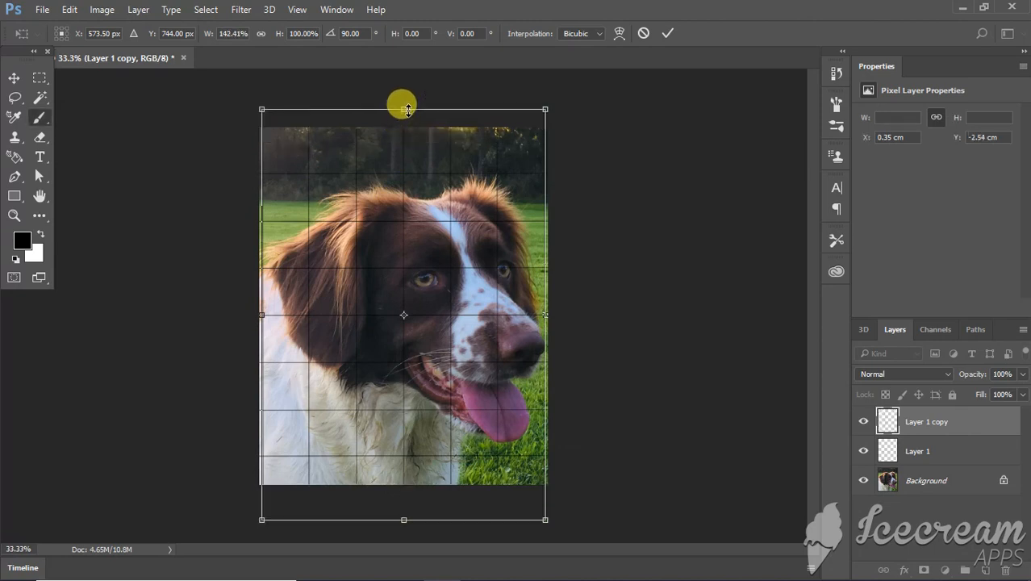
key("Return")
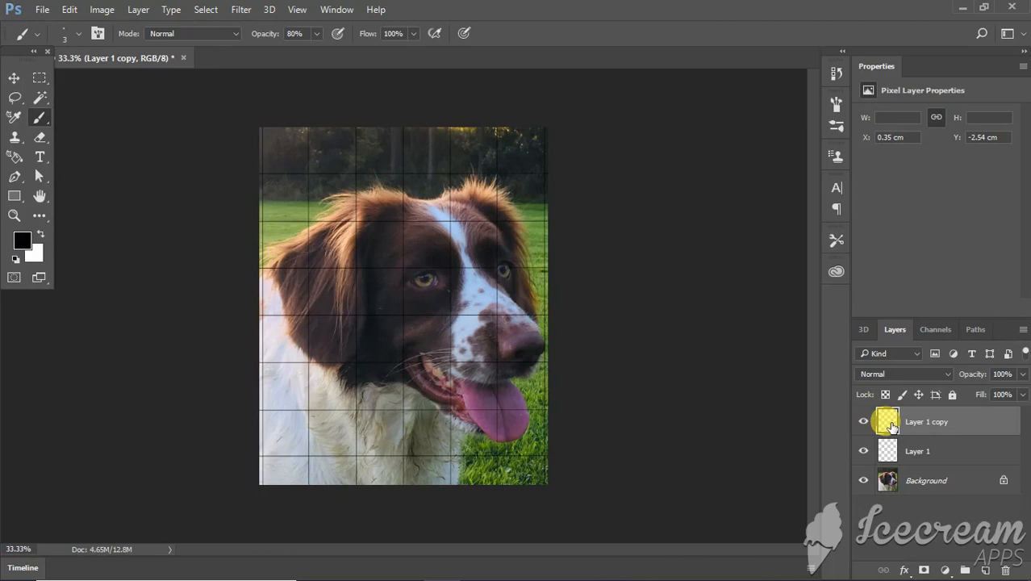
key("ctrl+e")
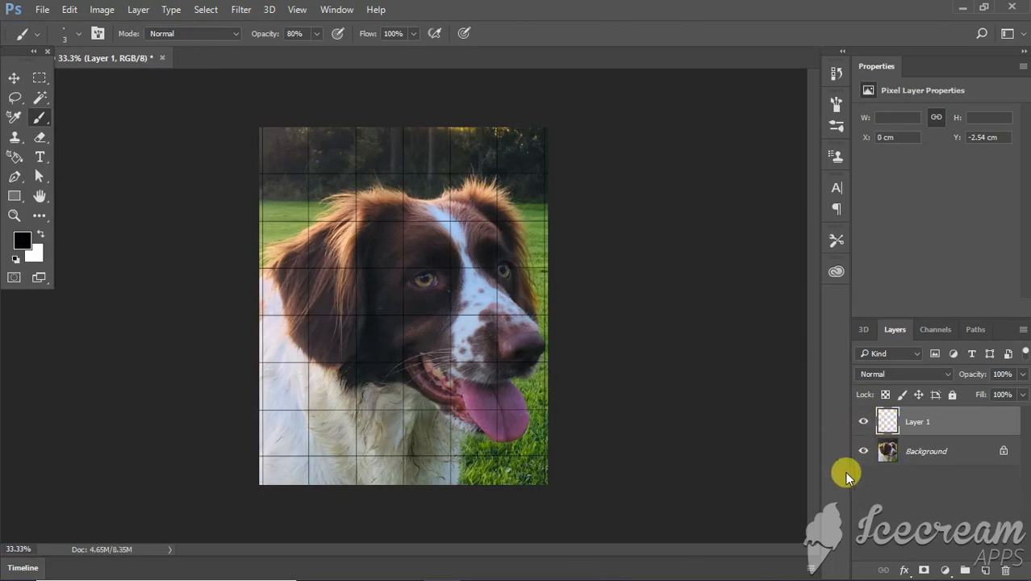
Nudge the merged grid layer upward over the dog photo by about 1.5 cm with the Move tool
key("z")
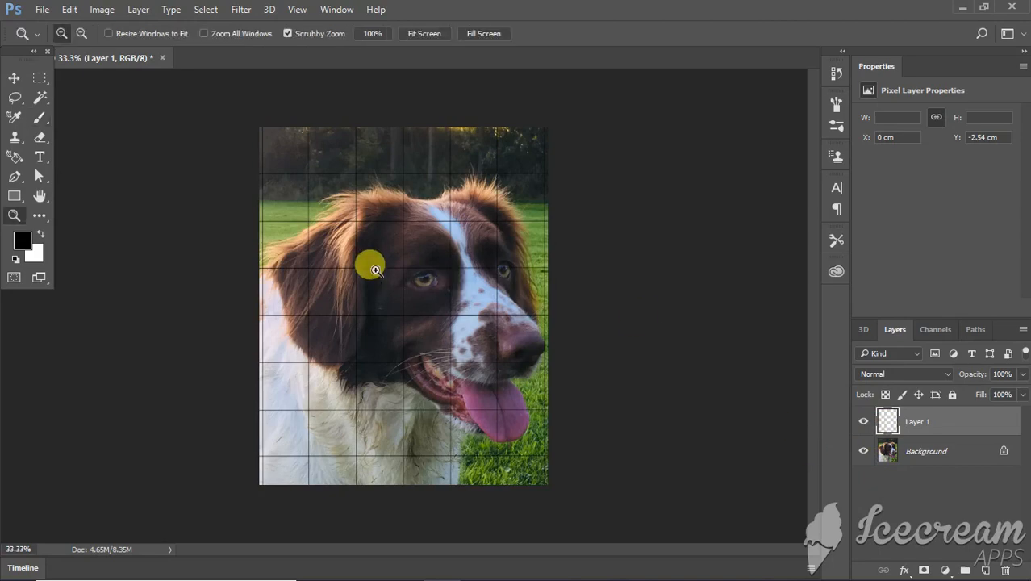
left_click_drag(424, 234, 435, 255)
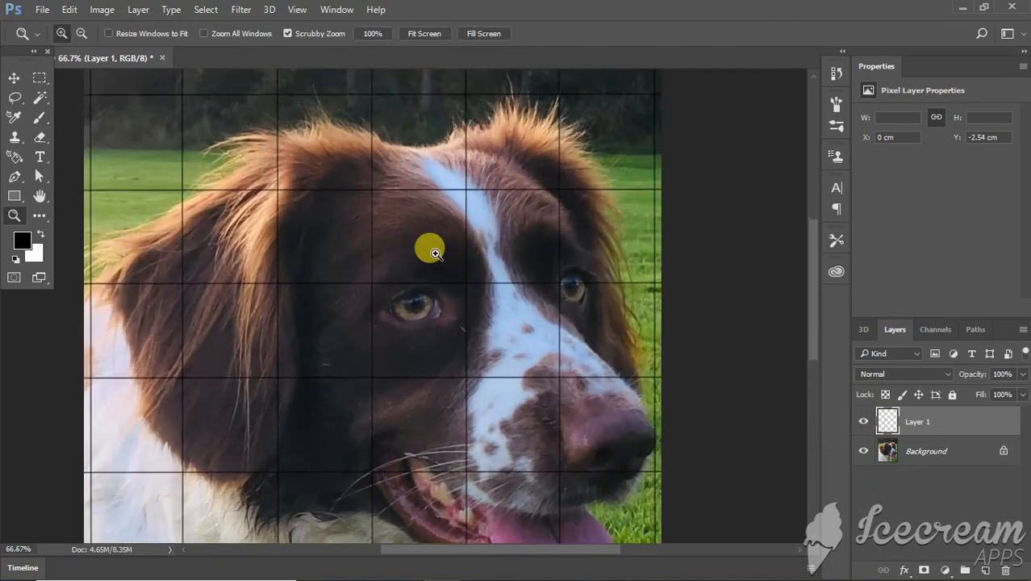
key("v")
key("Up")
key("Up")
key("Up")
key("Up")
key("Up")
key("Up")
key("Up")
key("Up")
key("Up")
key("Up")
key("Up")
key("Up")
key("Up")
key("Up")
key("Up")
key("Up")
key("Up")
key("Up")
key("Up")
key("Up")
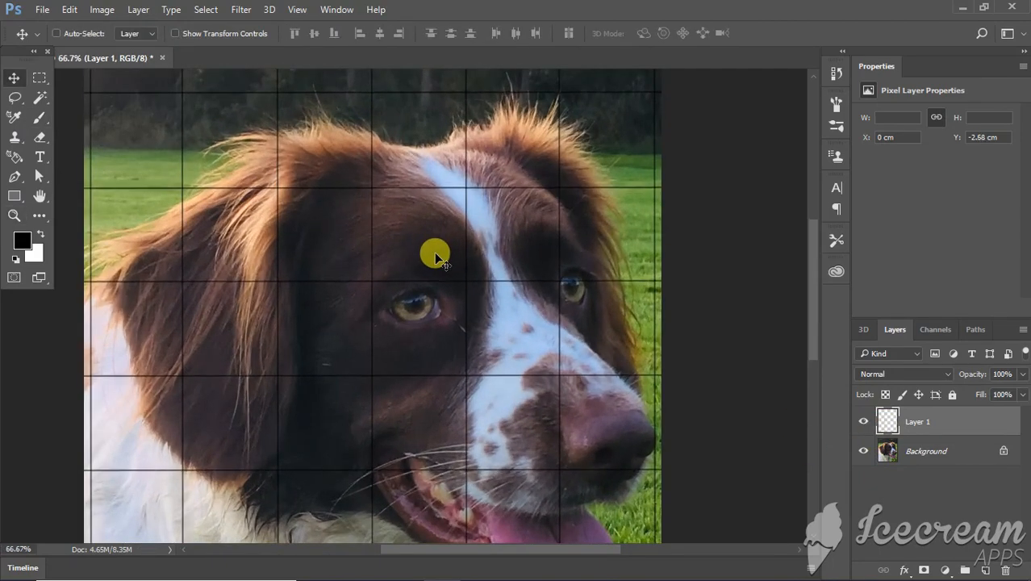
key("Up")
key("Up")
key("Up")
key("Up")
key("Up")
key("Up")
key("Up")
key("Up")
key("Up")
key("Up")
key("Up")
key("Up")
key("Up")
key("Up")
key("Up")
key("Up")
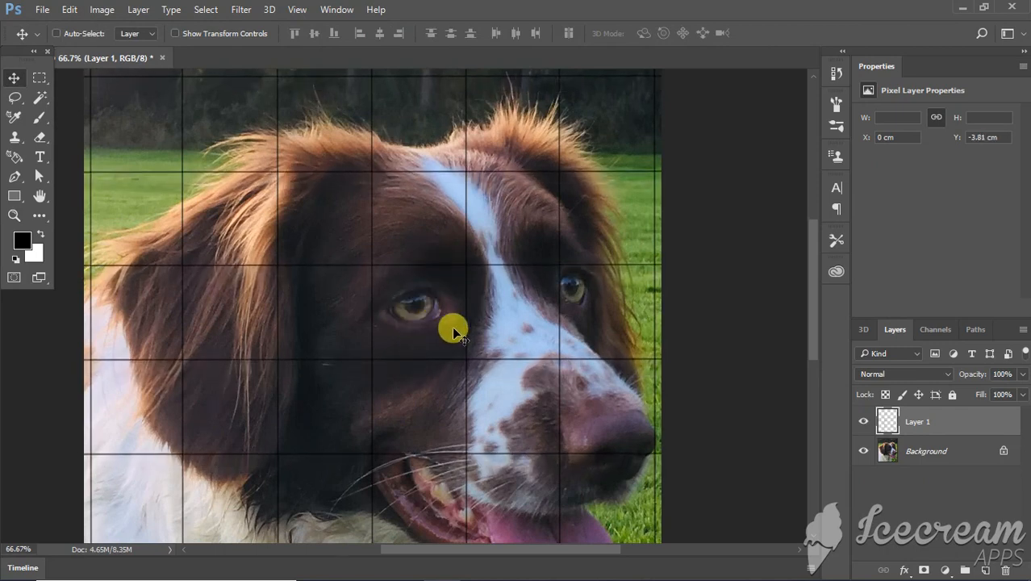
key("Up")
key("Up")
key("Up")
key("Up")
key("Up")
key("Up")
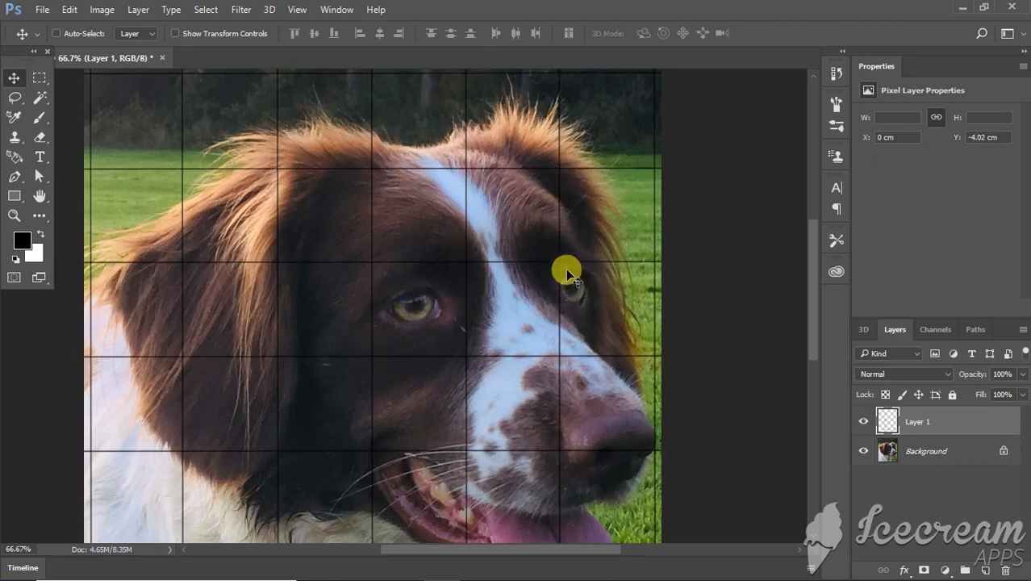
Fine-tune the grid layer's horizontal position with small left and right nudges, ending at an X of about 0.07 cm
key("Left")
key("Left")
key("Left")
key("Left")
key("Left")
key("Left")
key("Right")
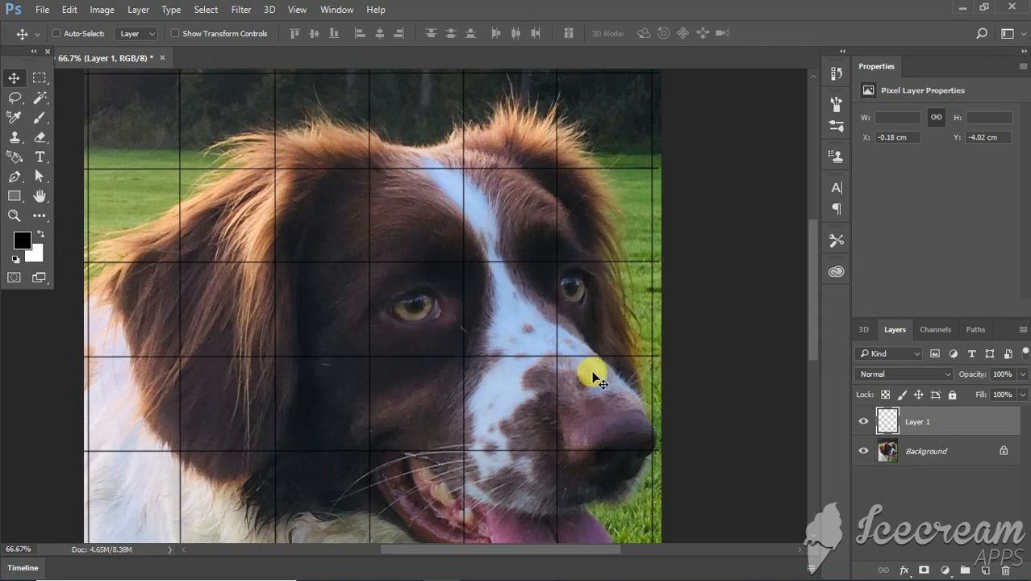
key("Right")
key("Right")
key("Right")
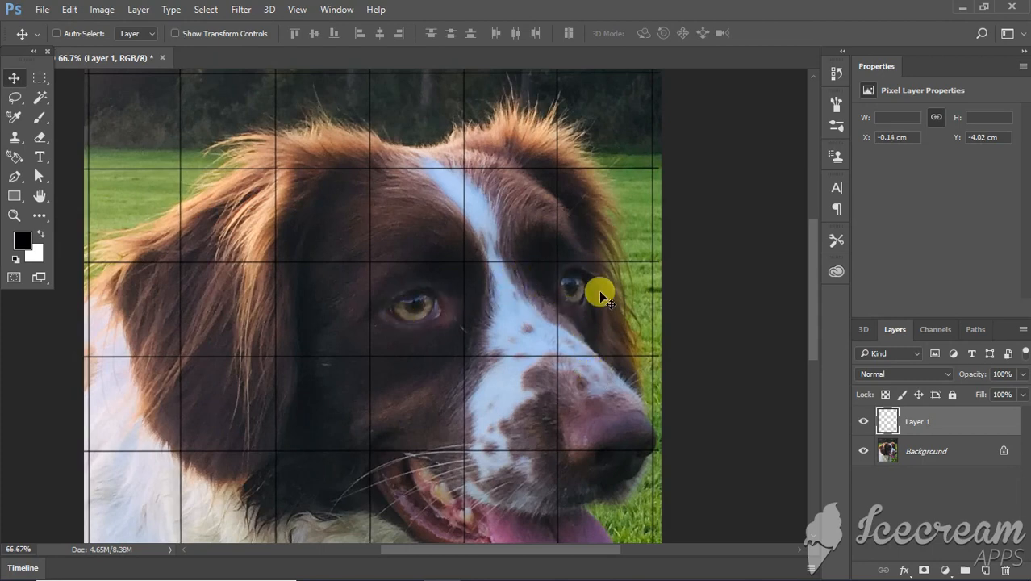
key("Right")
key("Right")
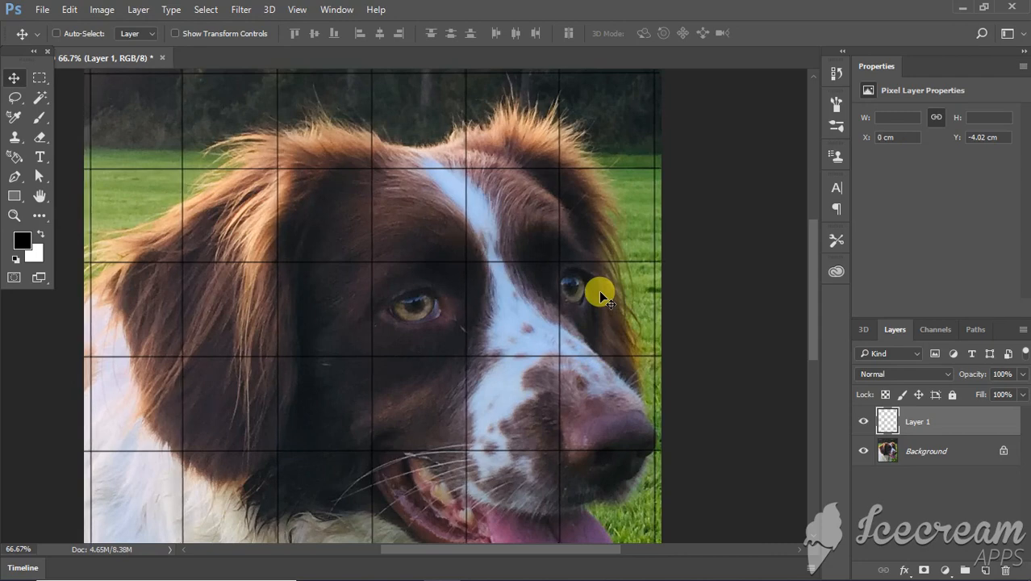
key("Right")
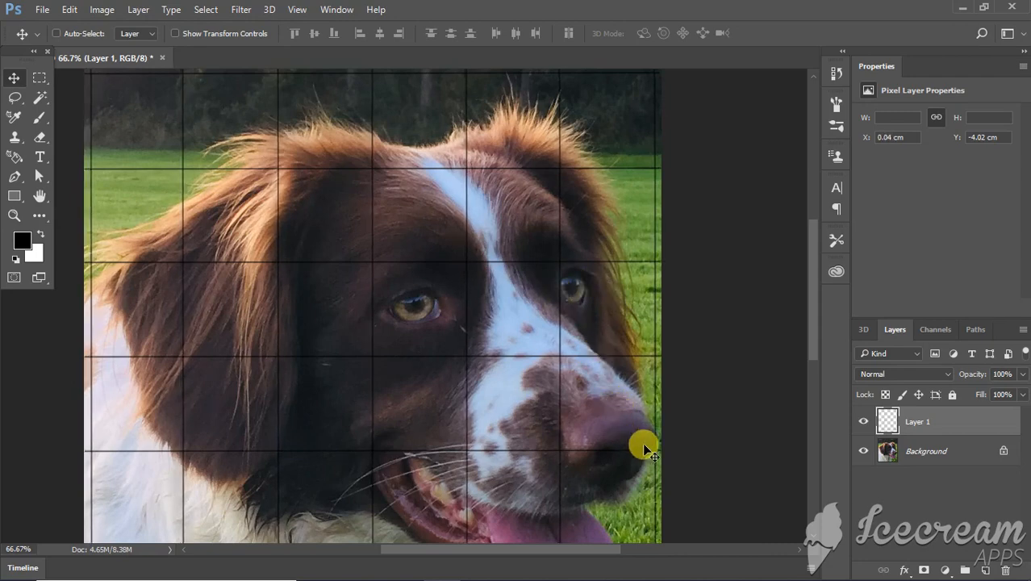
key("Right")
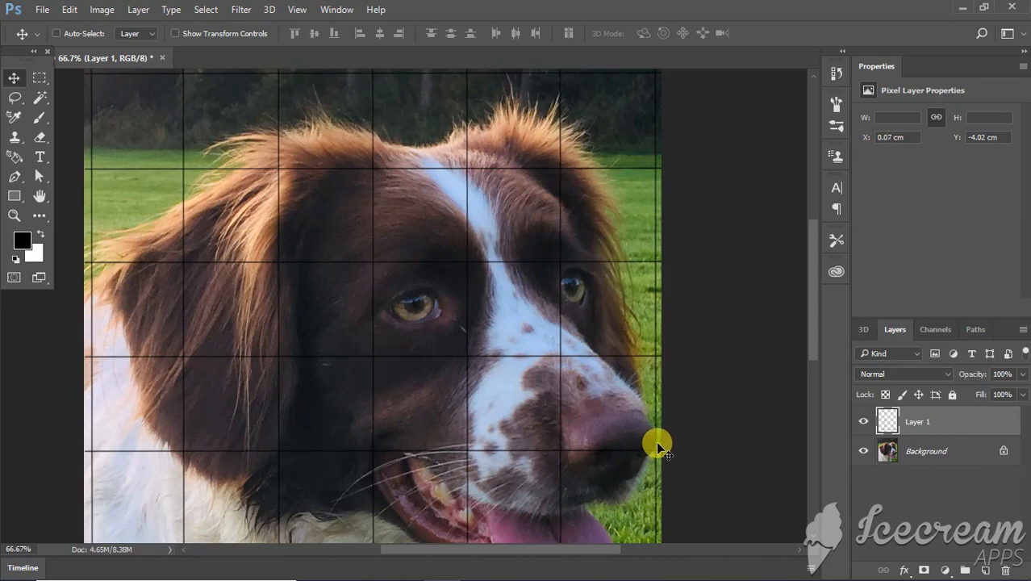